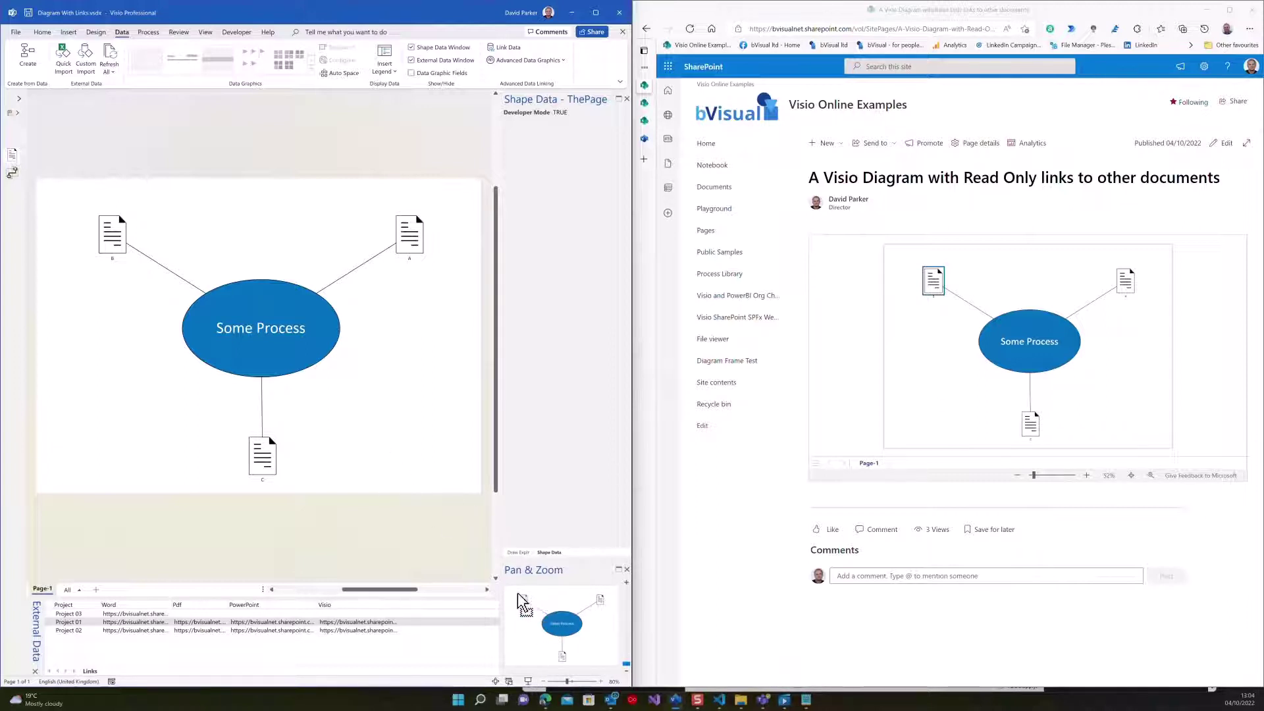
Step: Zoom on shape B and back in Visio, then zoom on document C and fit the web diagram
left_click_drag(513, 591, 545, 626)
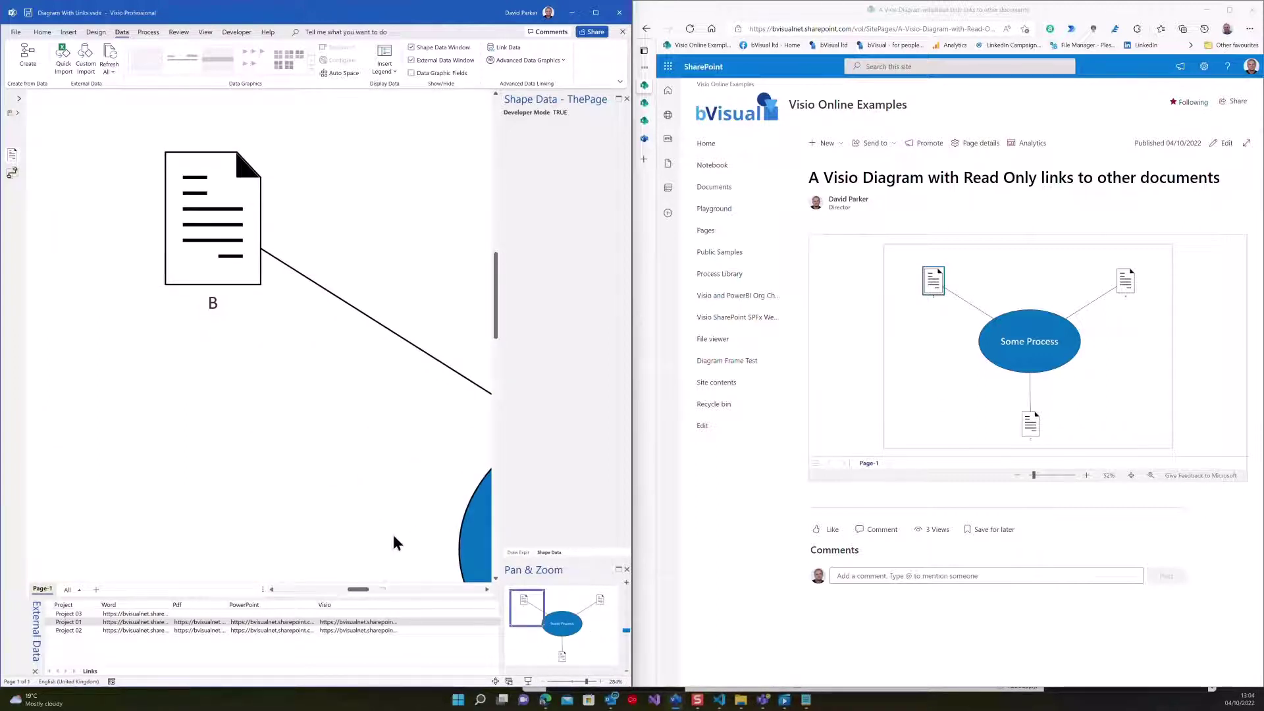
key("ctrl+shift+w")
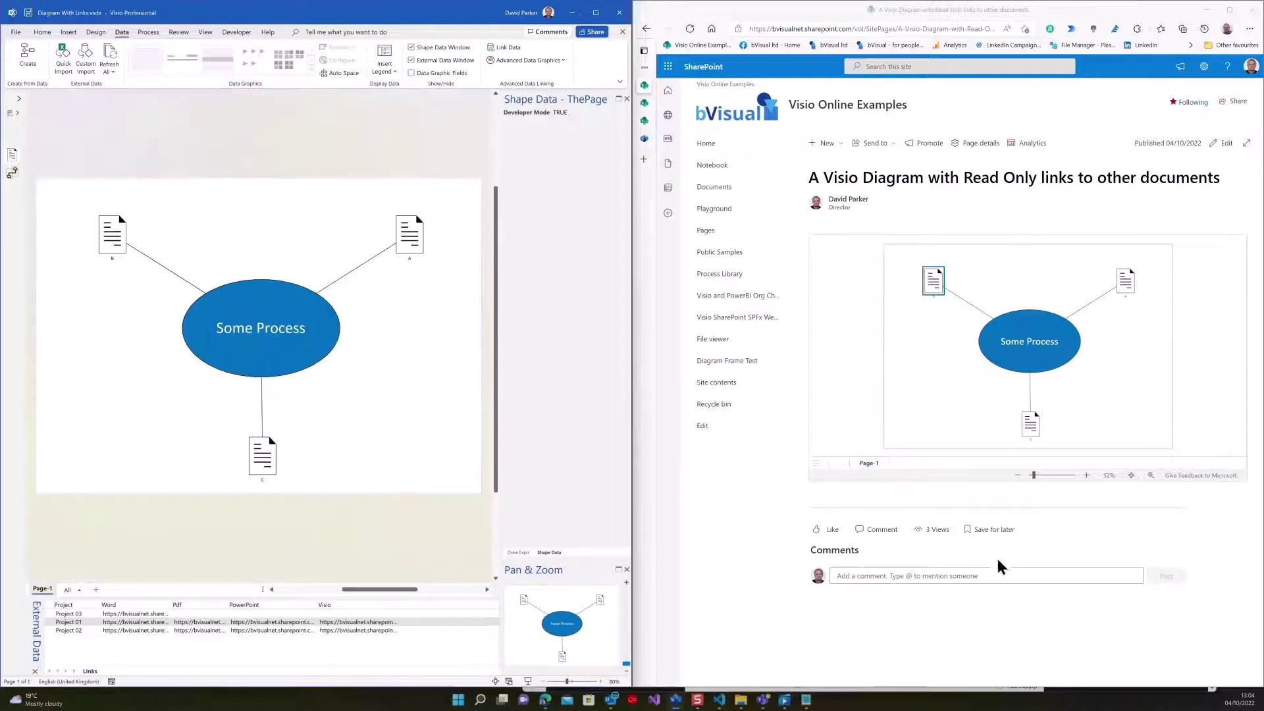
left_click(1152, 475)
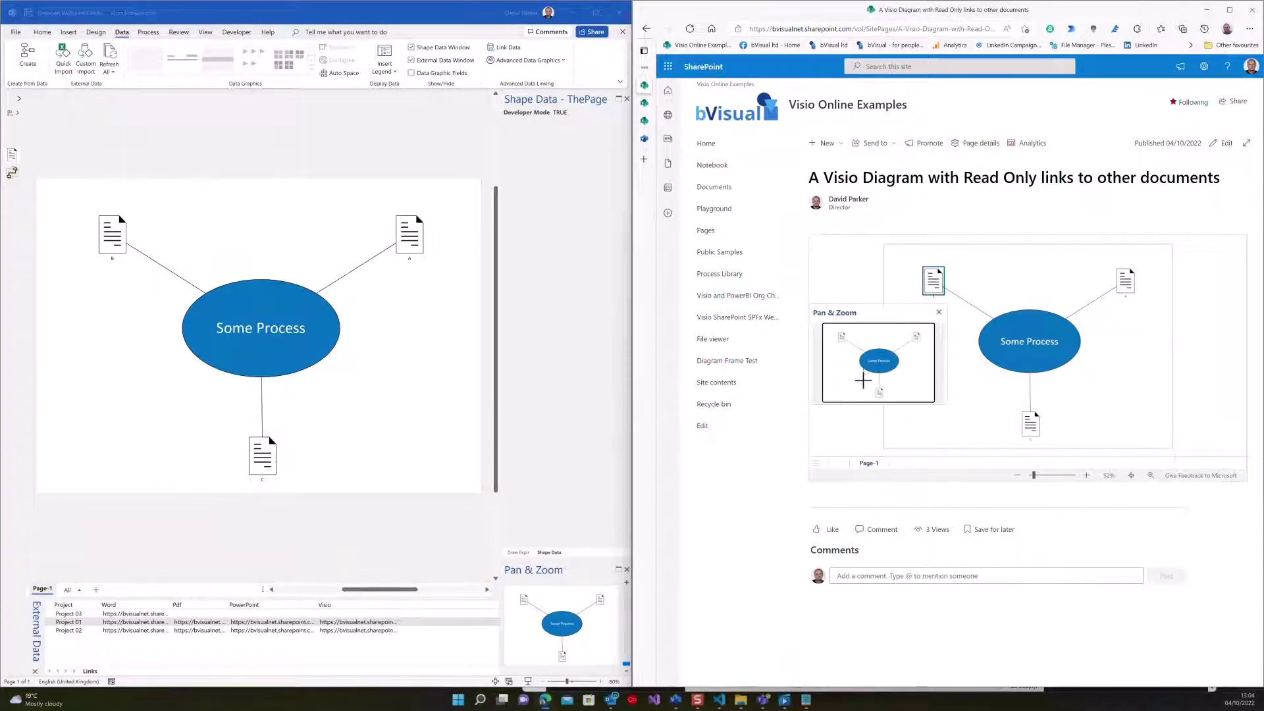
left_click_drag(873, 391, 881, 394)
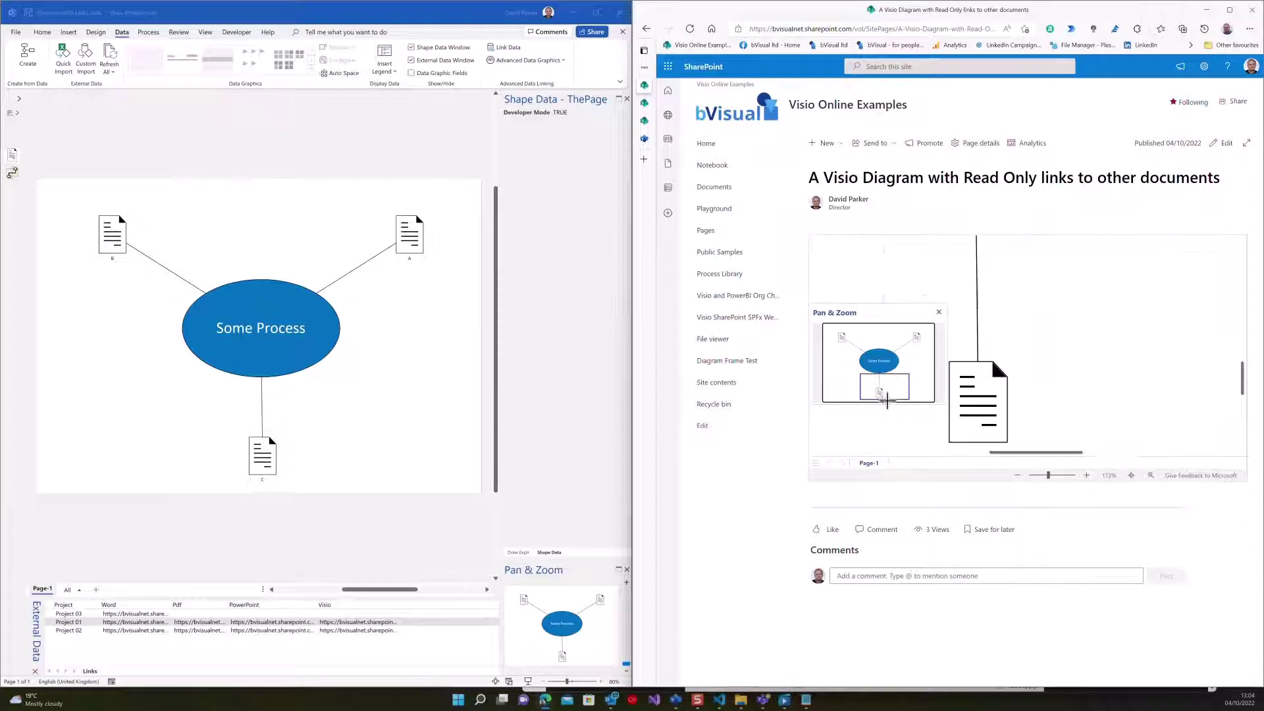
left_click(1132, 475)
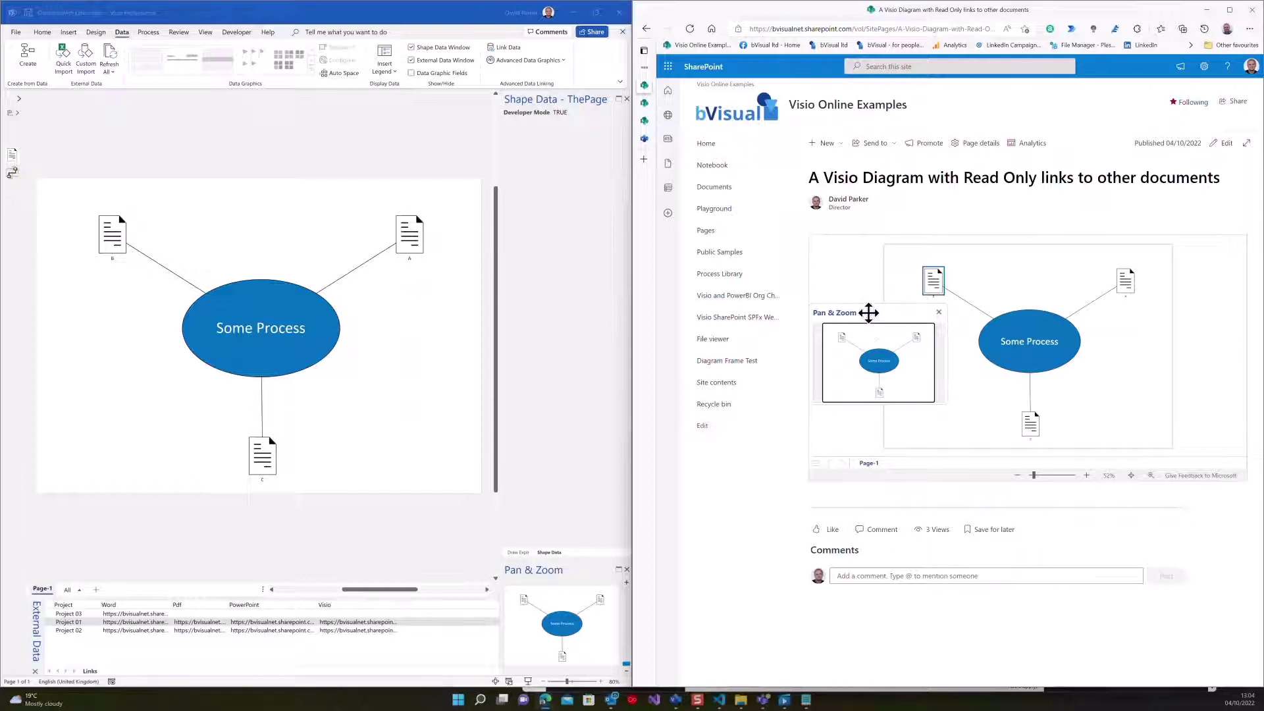
left_click_drag(869, 316, 1180, 367)
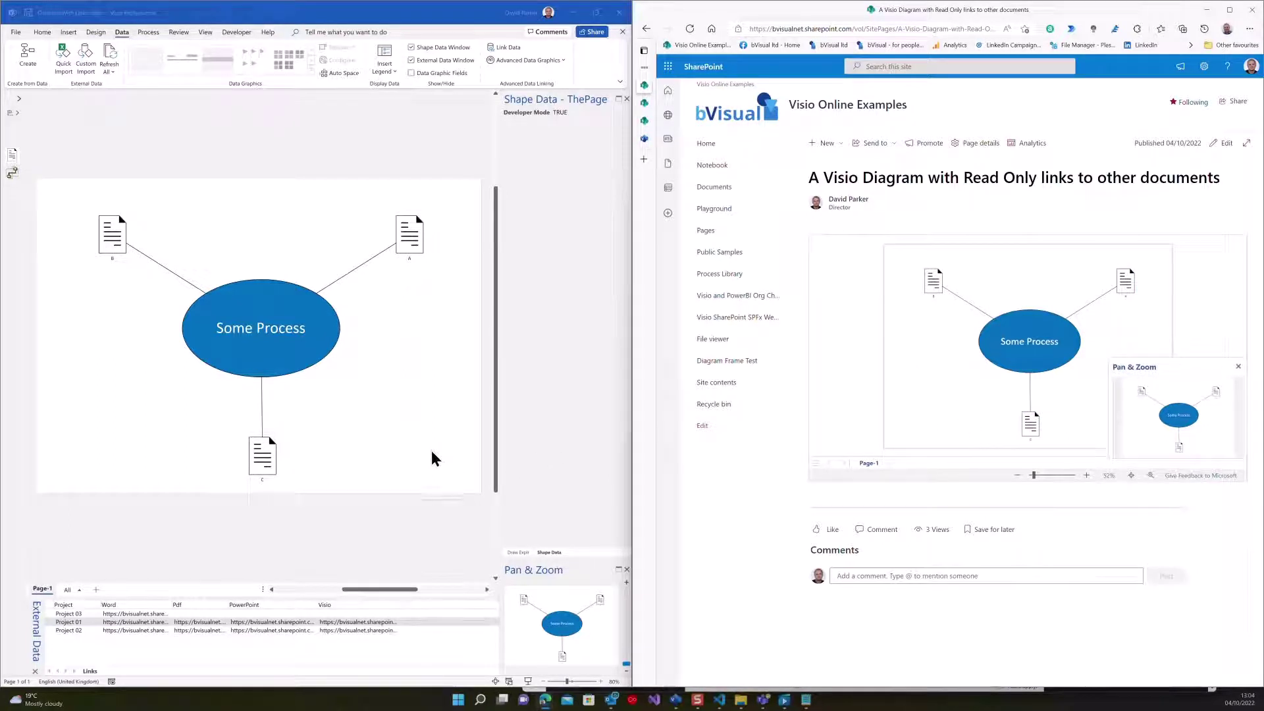
Step: Inspect the shape data of document shapes B, A and C, then the page's data
left_click(112, 234)
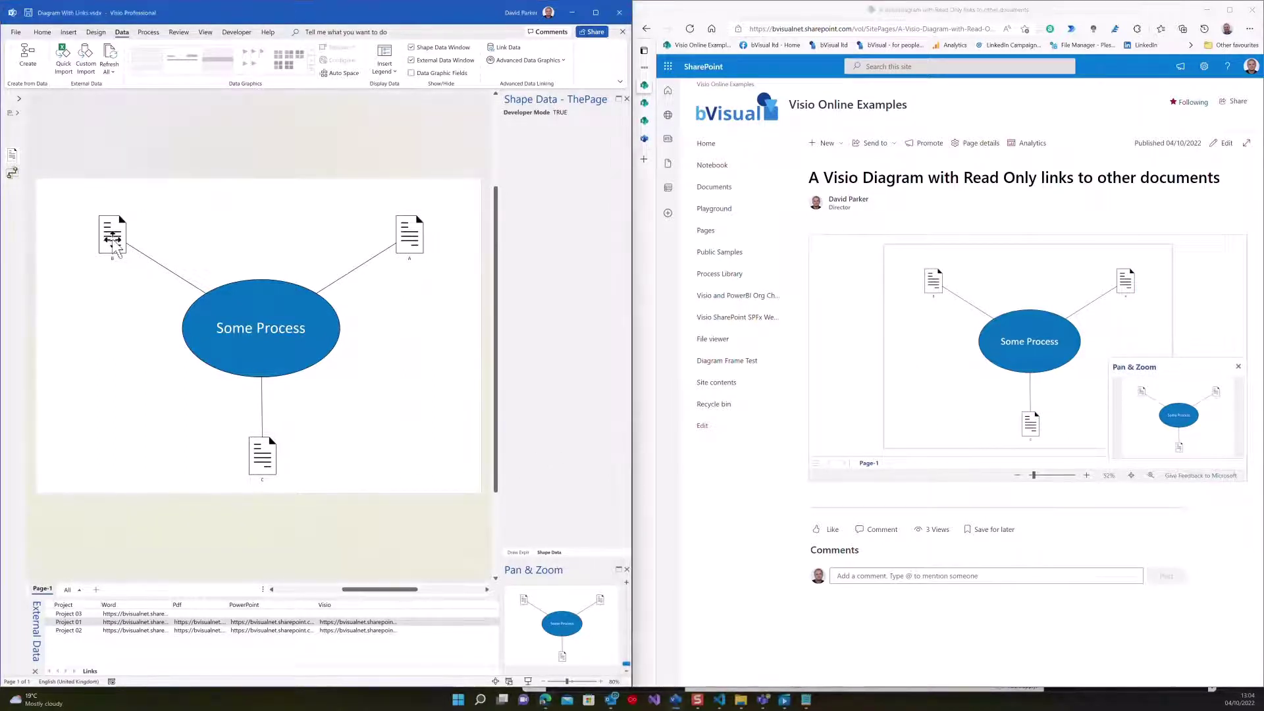
left_click(412, 236)
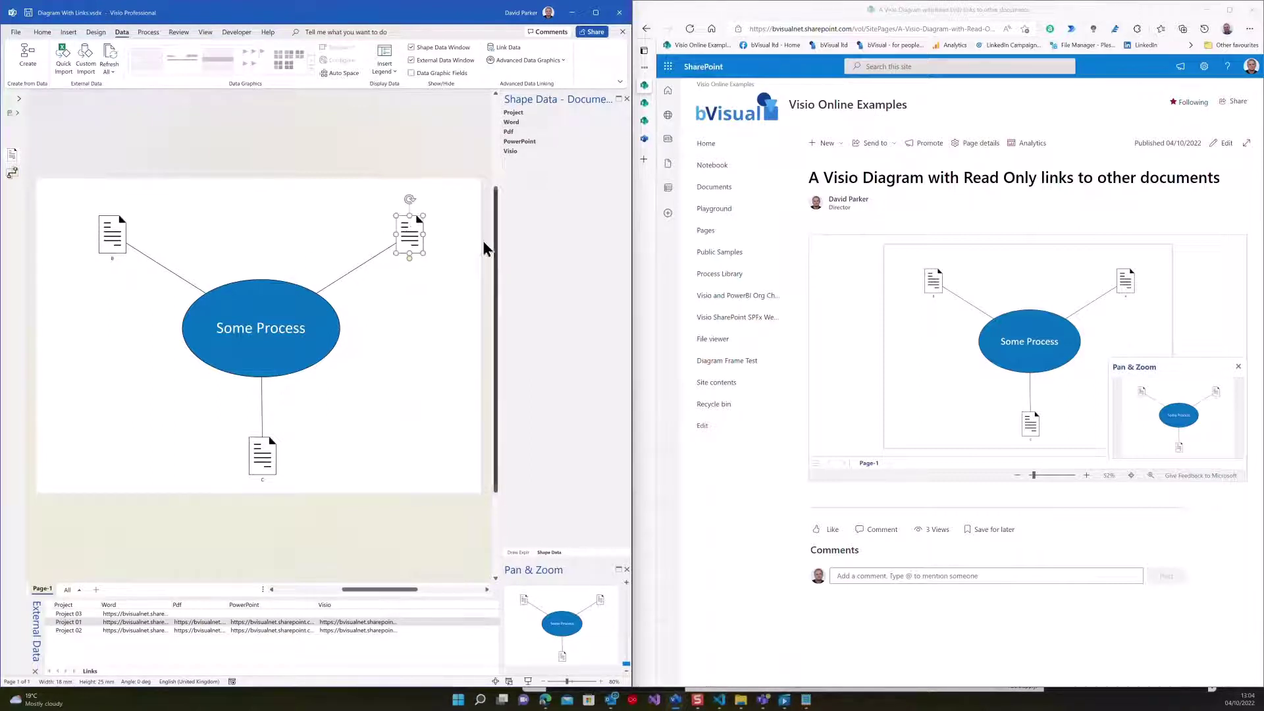
left_click(262, 456)
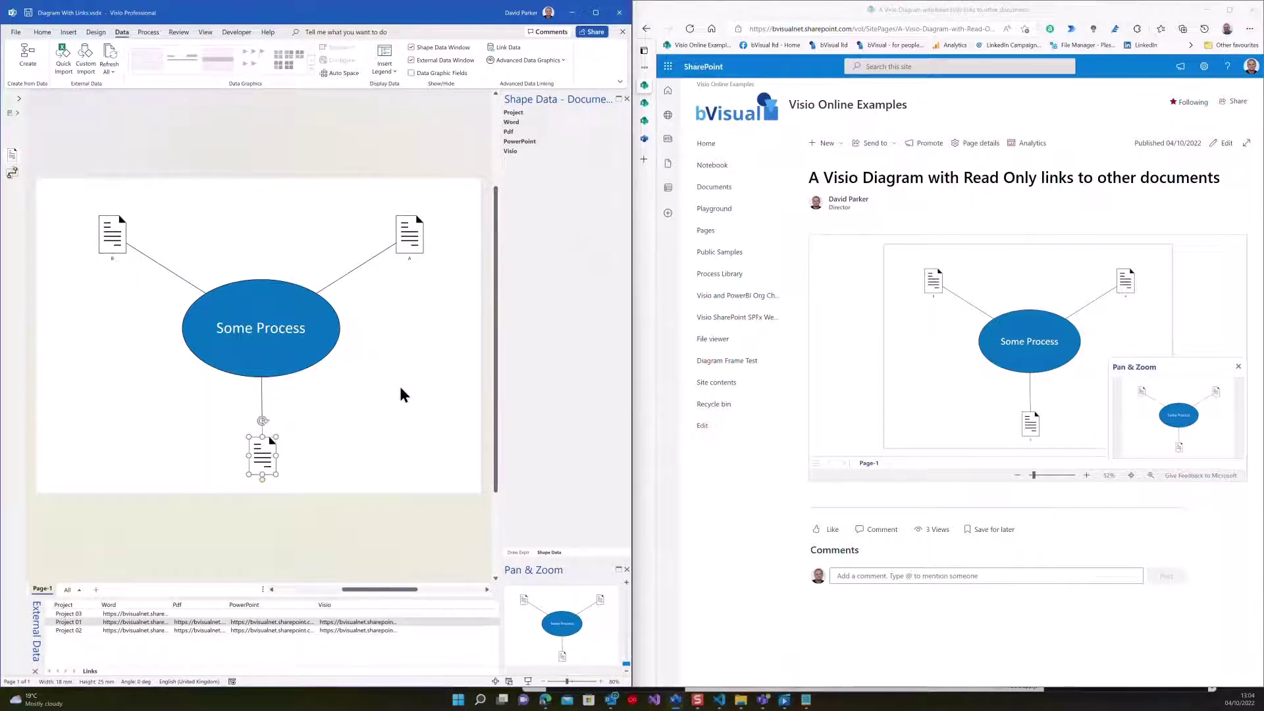
left_click(211, 512)
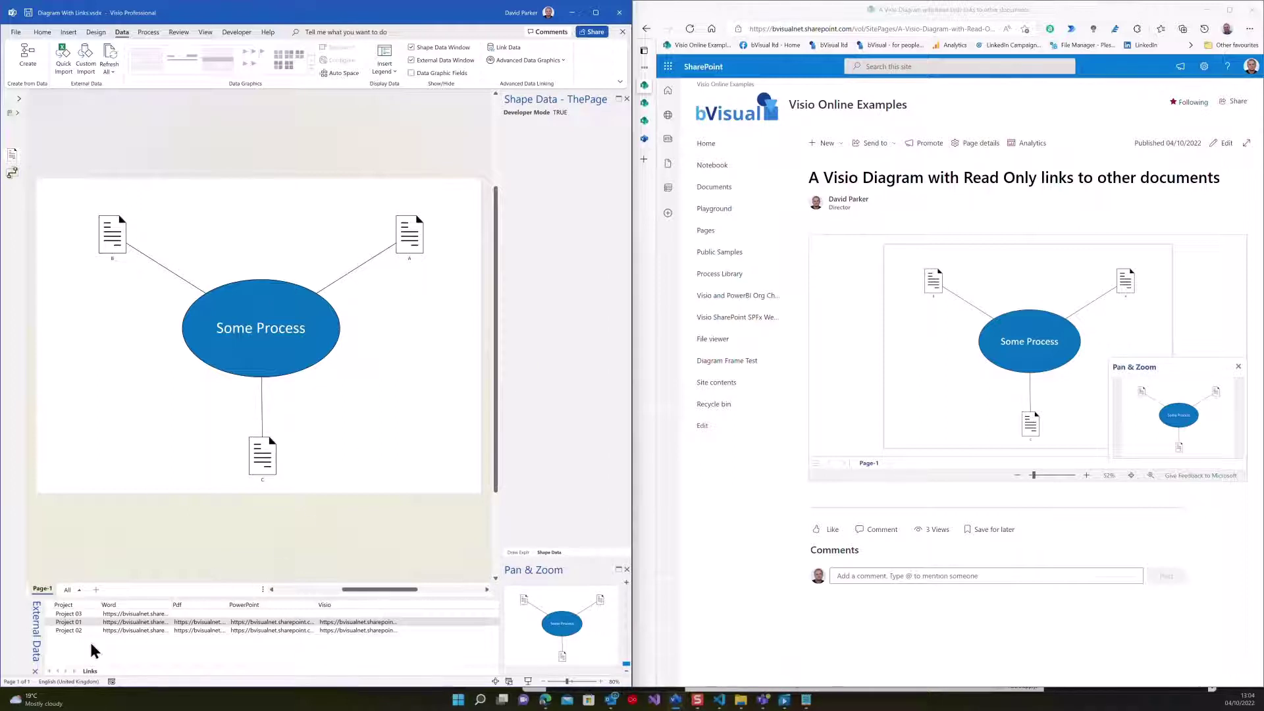
Step: Drag the Project 01, 02 and 03 data rows onto shapes A, B and C
left_click(145, 632)
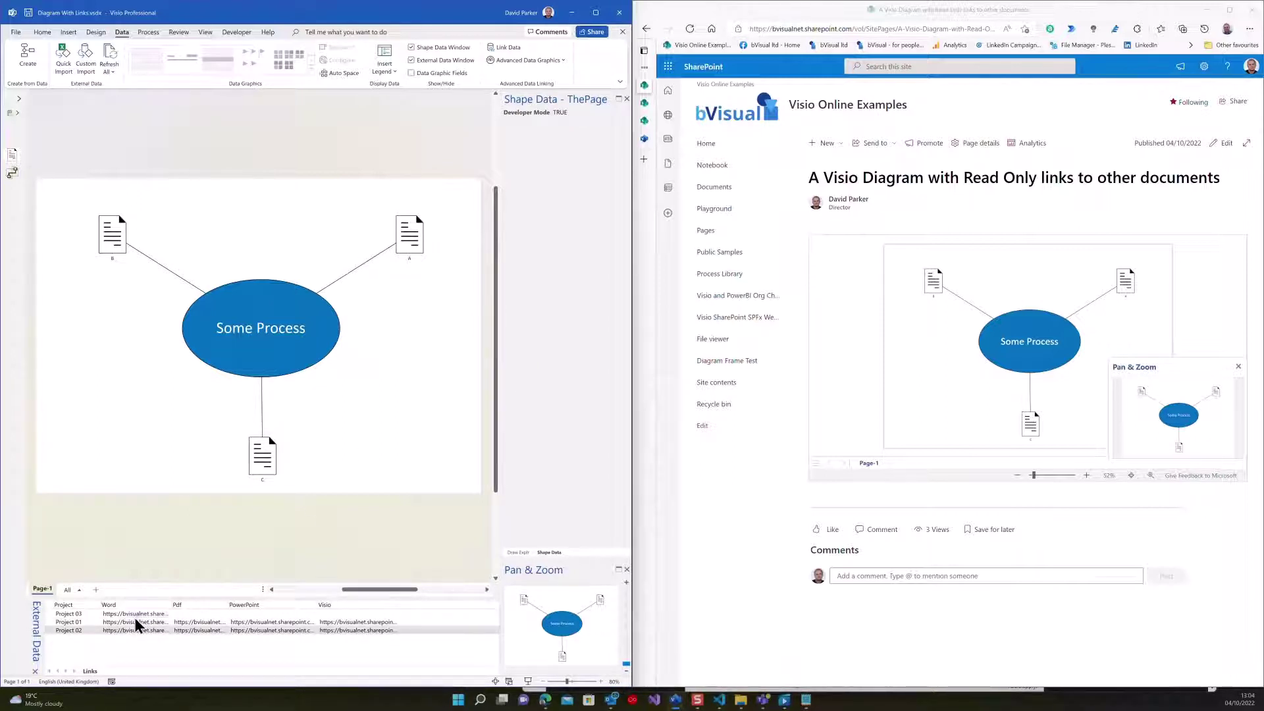
left_click(135, 615)
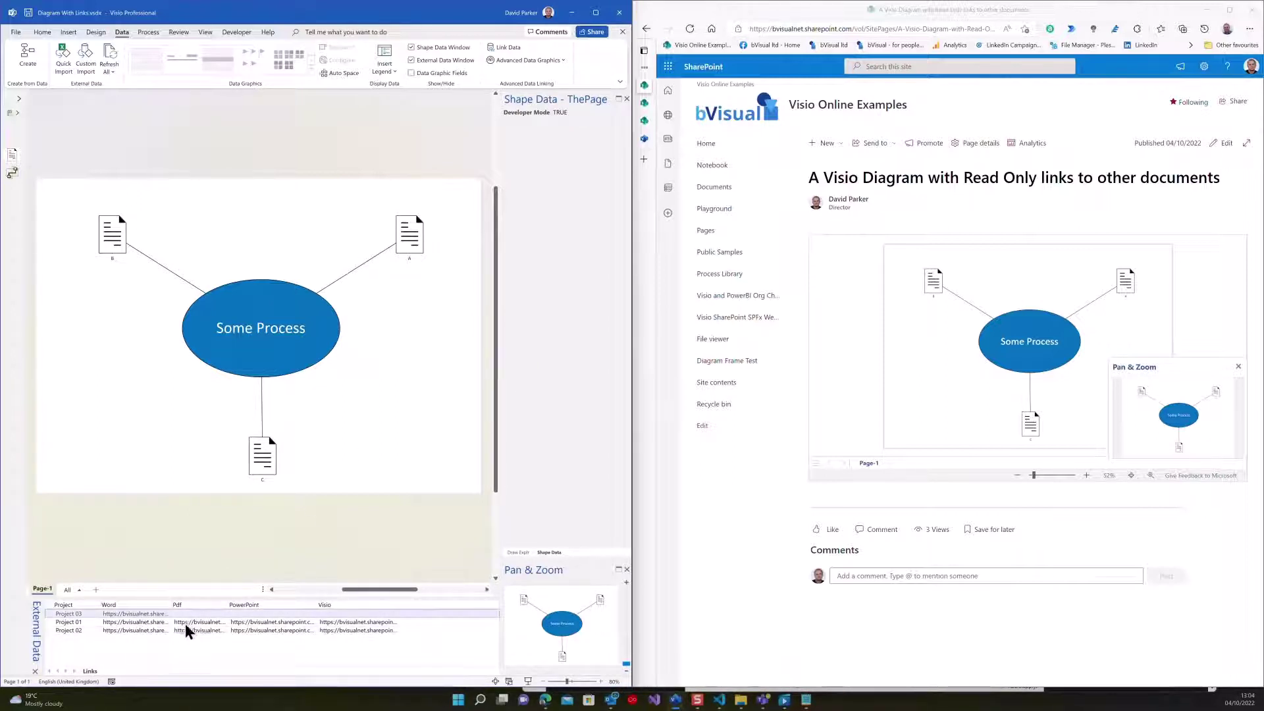
left_click(133, 623)
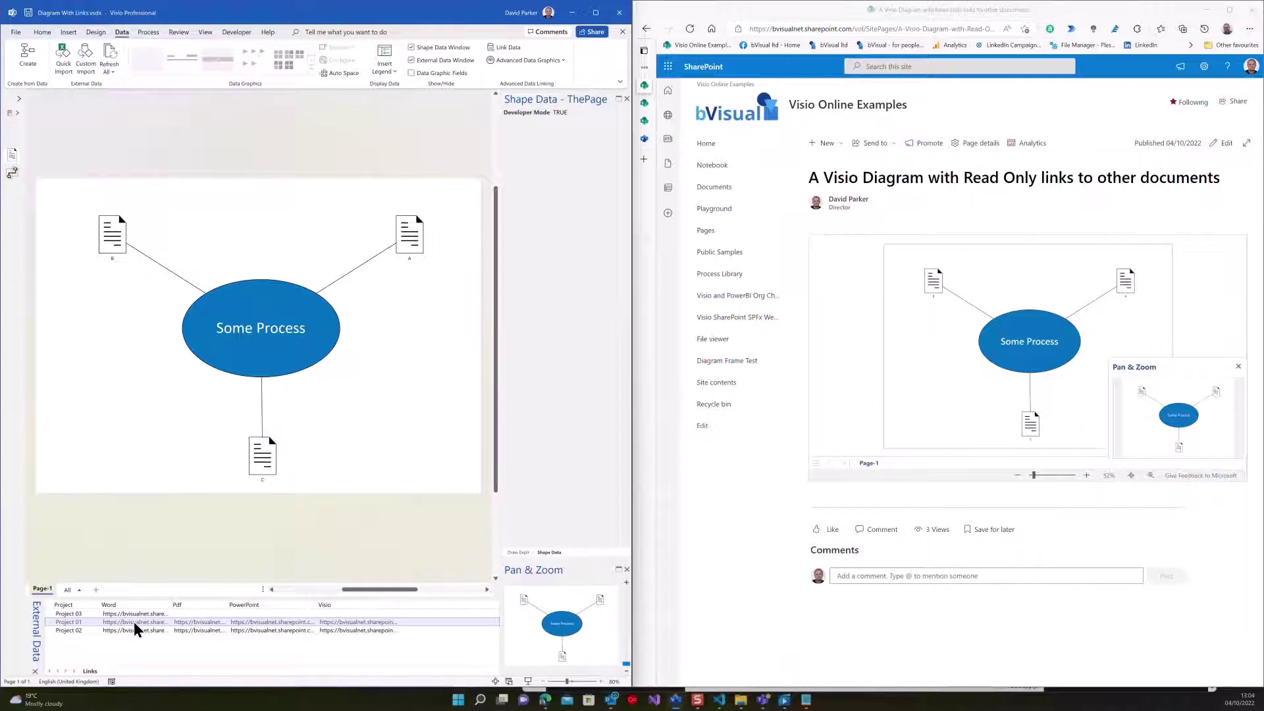
left_click_drag(133, 621, 409, 250)
left_click_drag(75, 632, 108, 234)
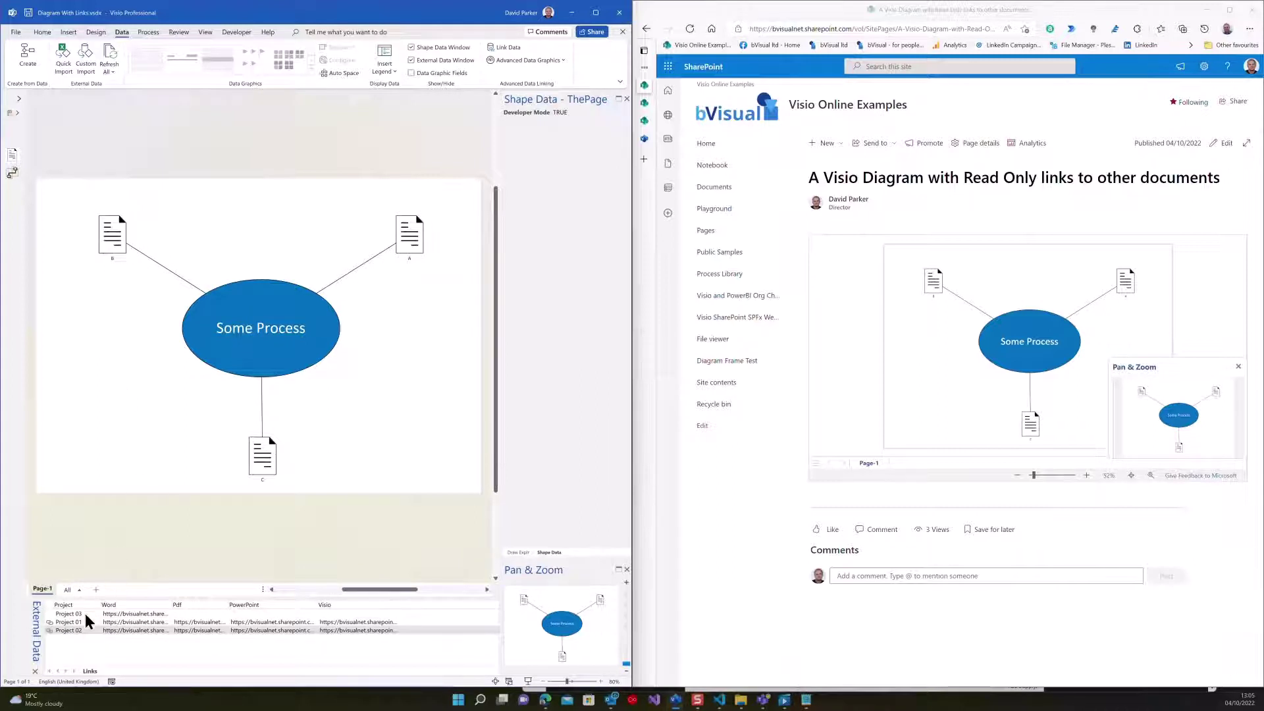
left_click_drag(85, 614, 265, 461)
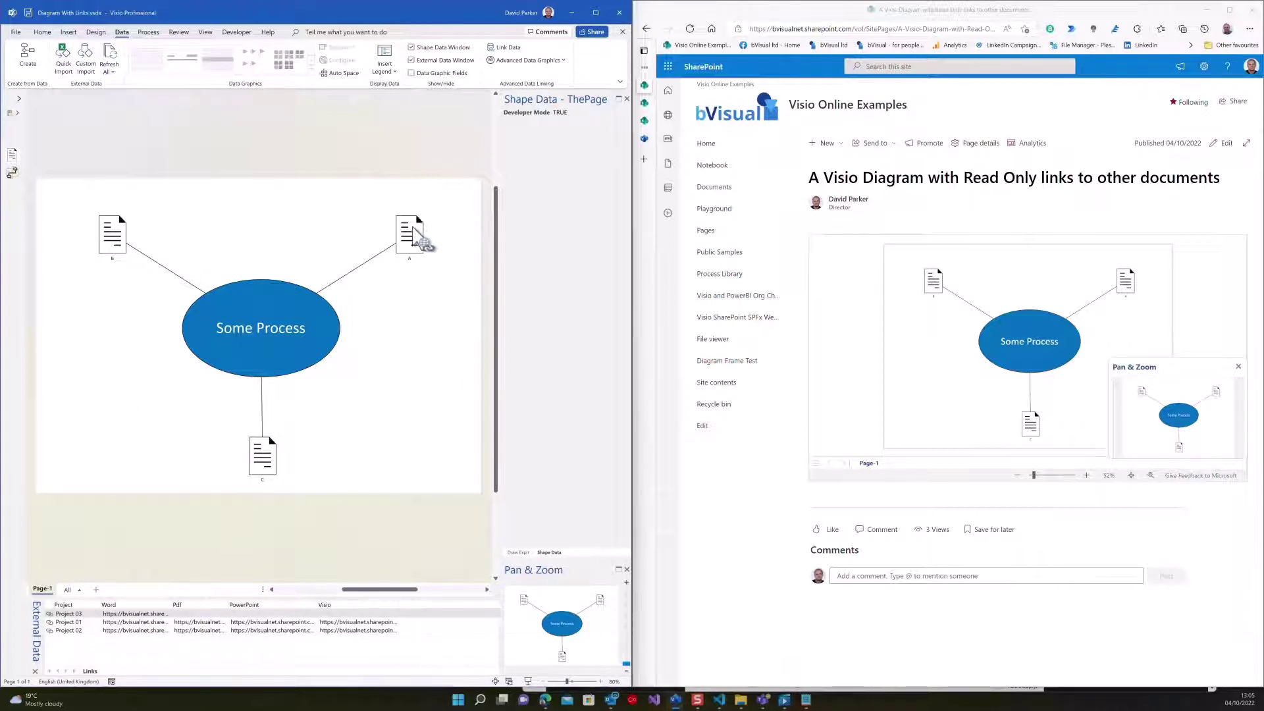
left_click(271, 454)
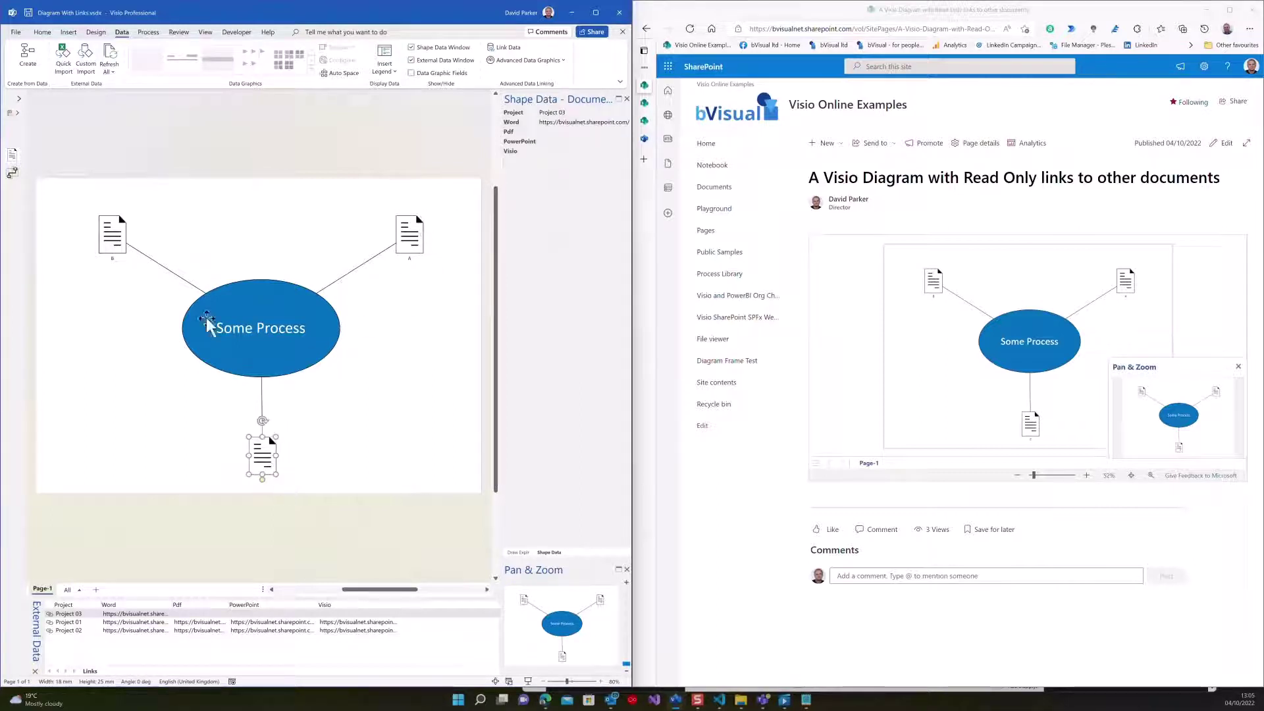
left_click(125, 232)
left_click(329, 212)
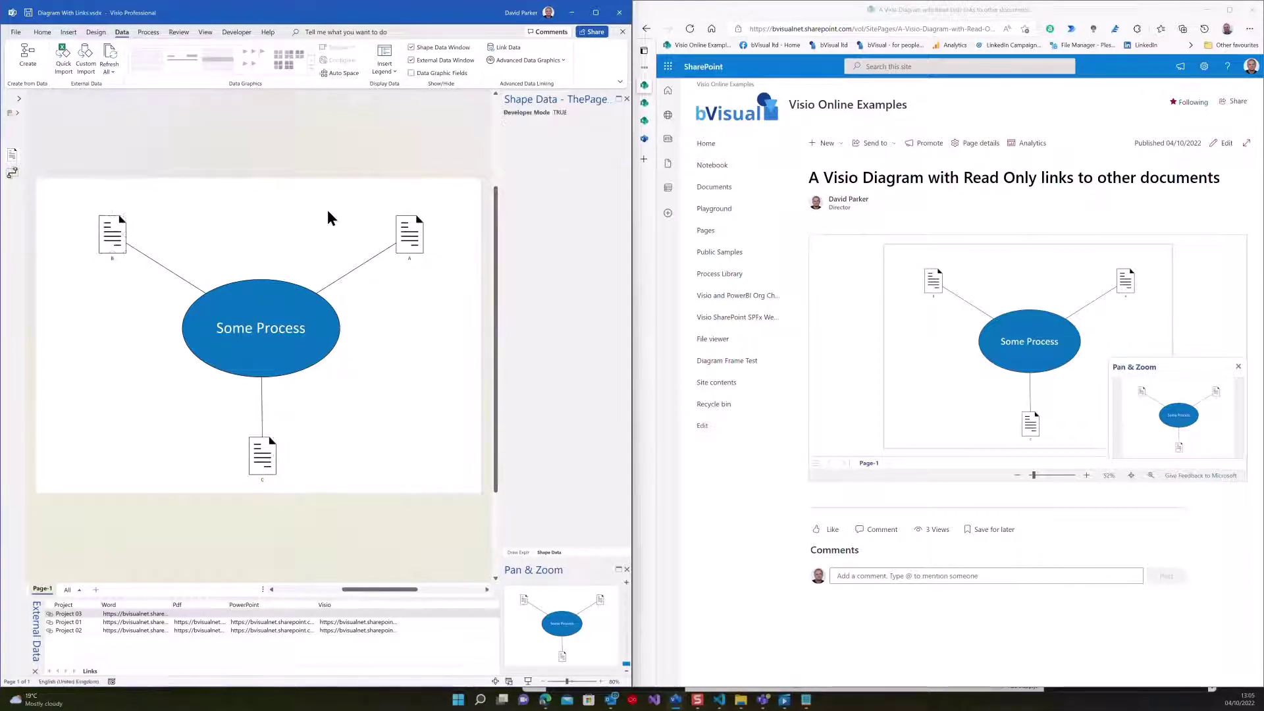
left_click(589, 113)
left_click(580, 127)
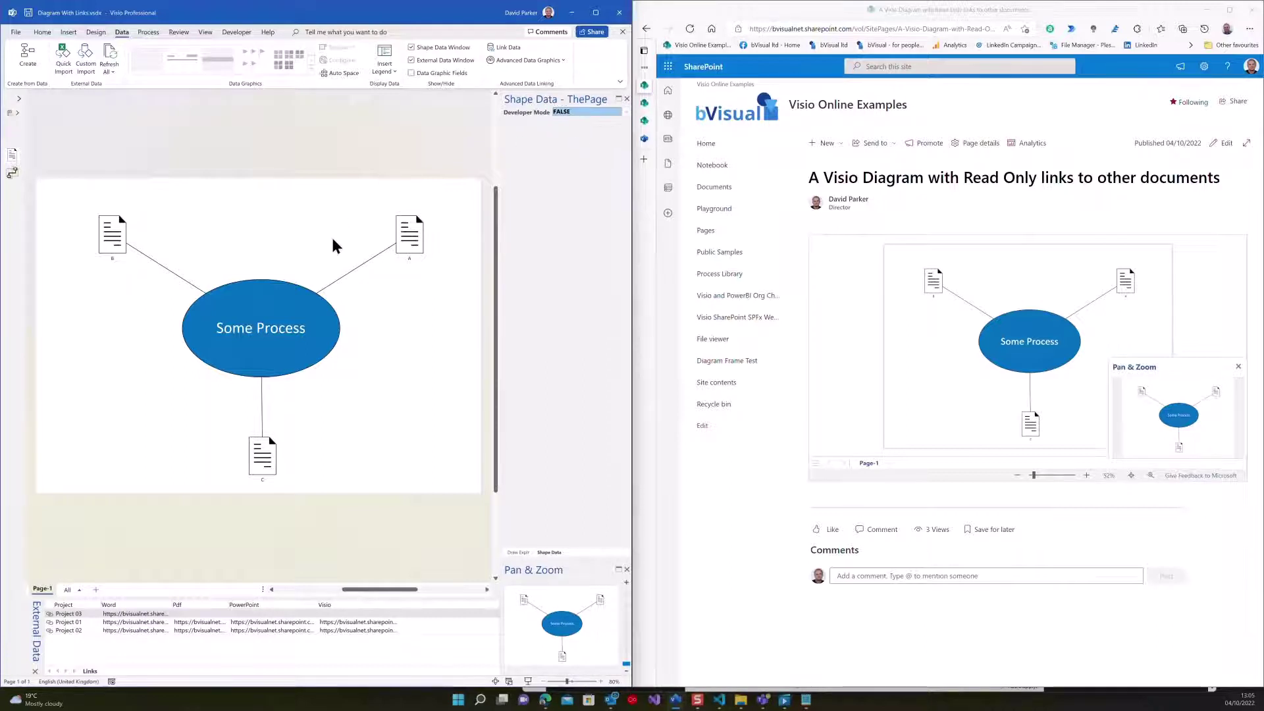
left_click(410, 235)
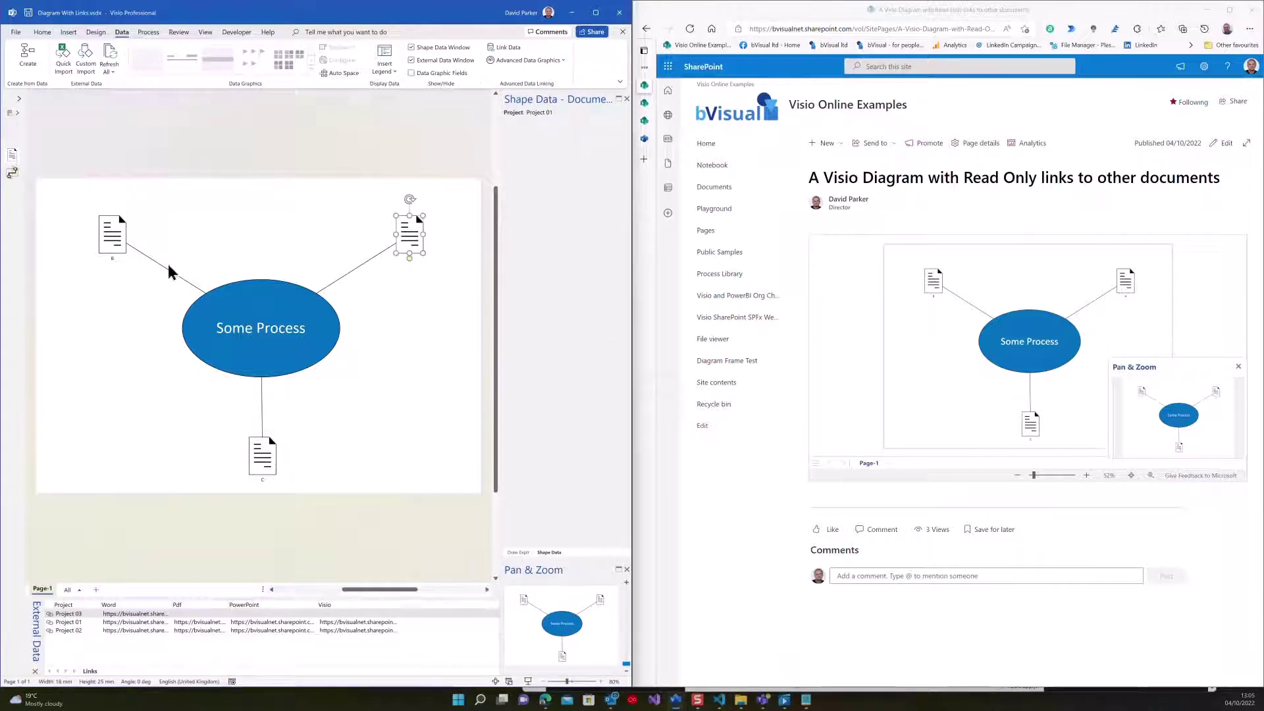
left_click(112, 238)
left_click(267, 464)
left_click(360, 437)
left_click(112, 242)
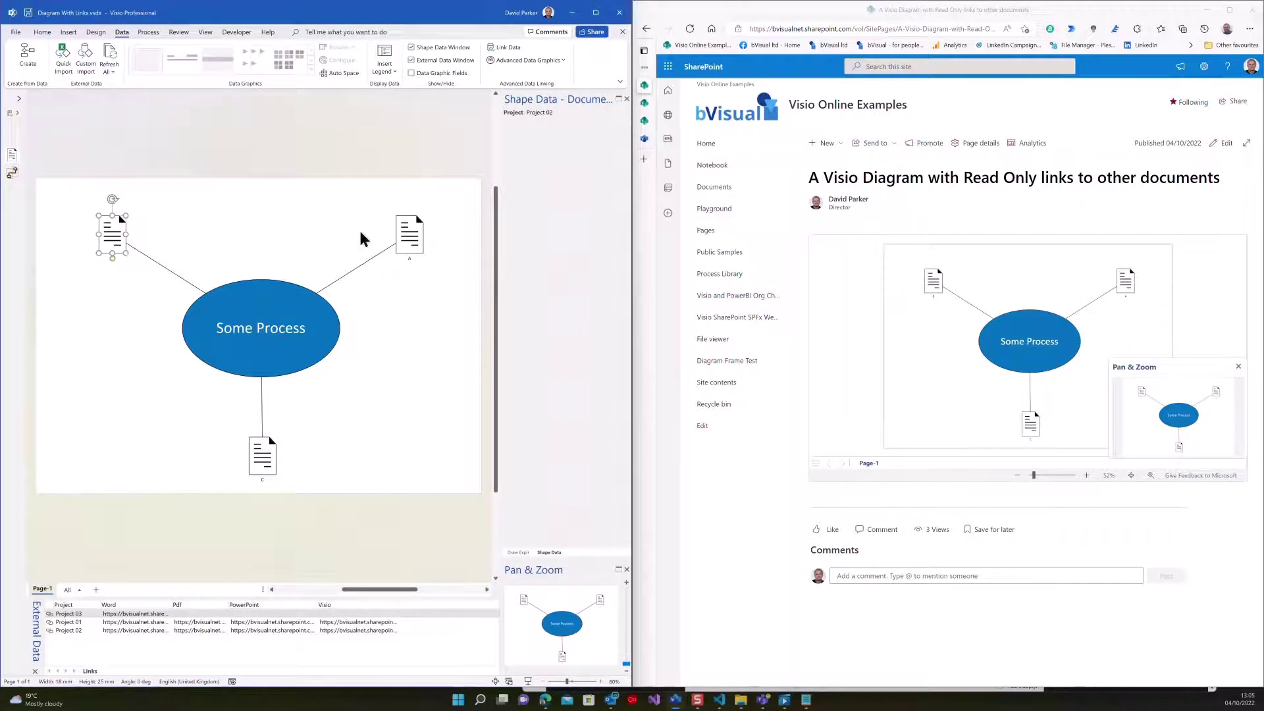
left_click(418, 241, "shift")
left_click(266, 465, "shift")
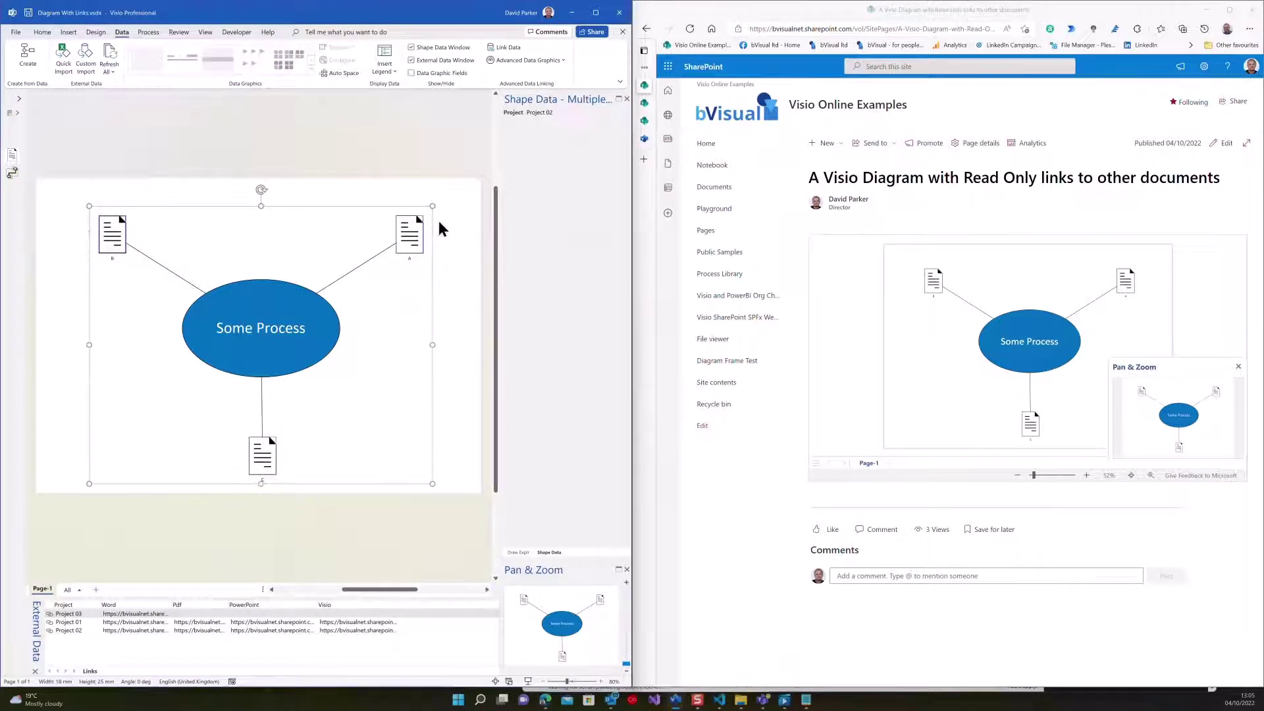
left_click(564, 59)
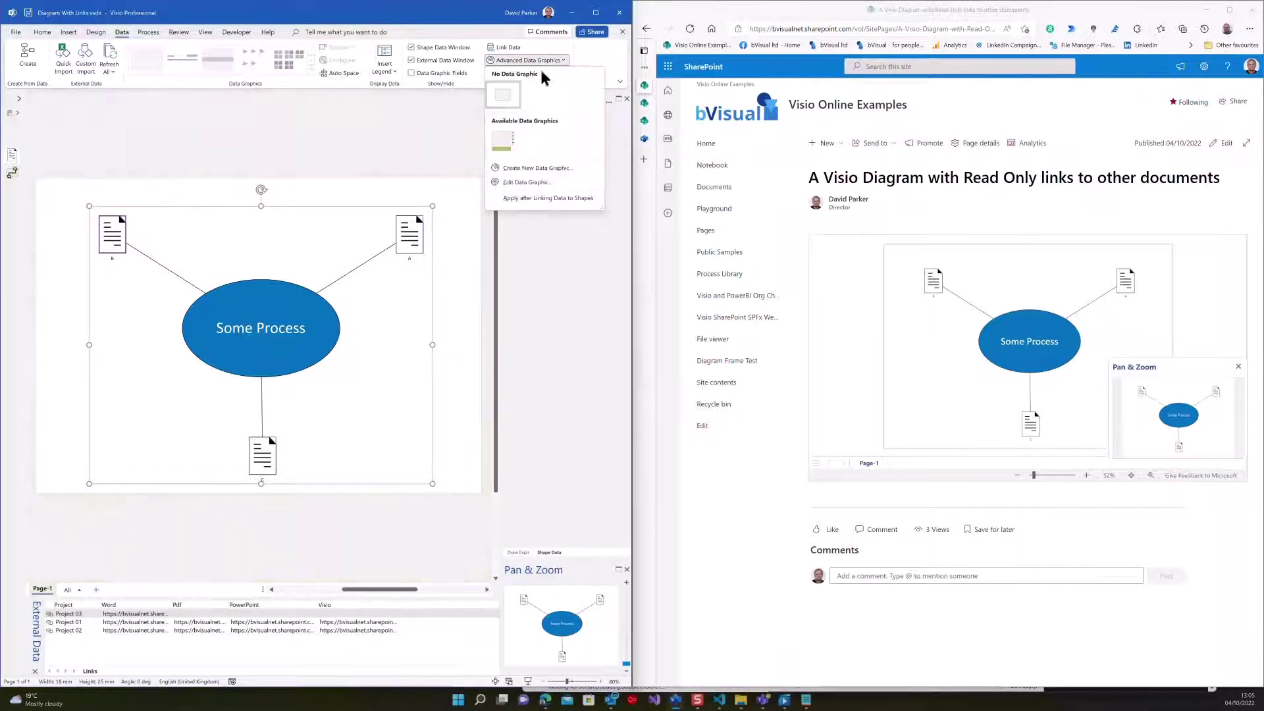
left_click(495, 141)
left_click(270, 151)
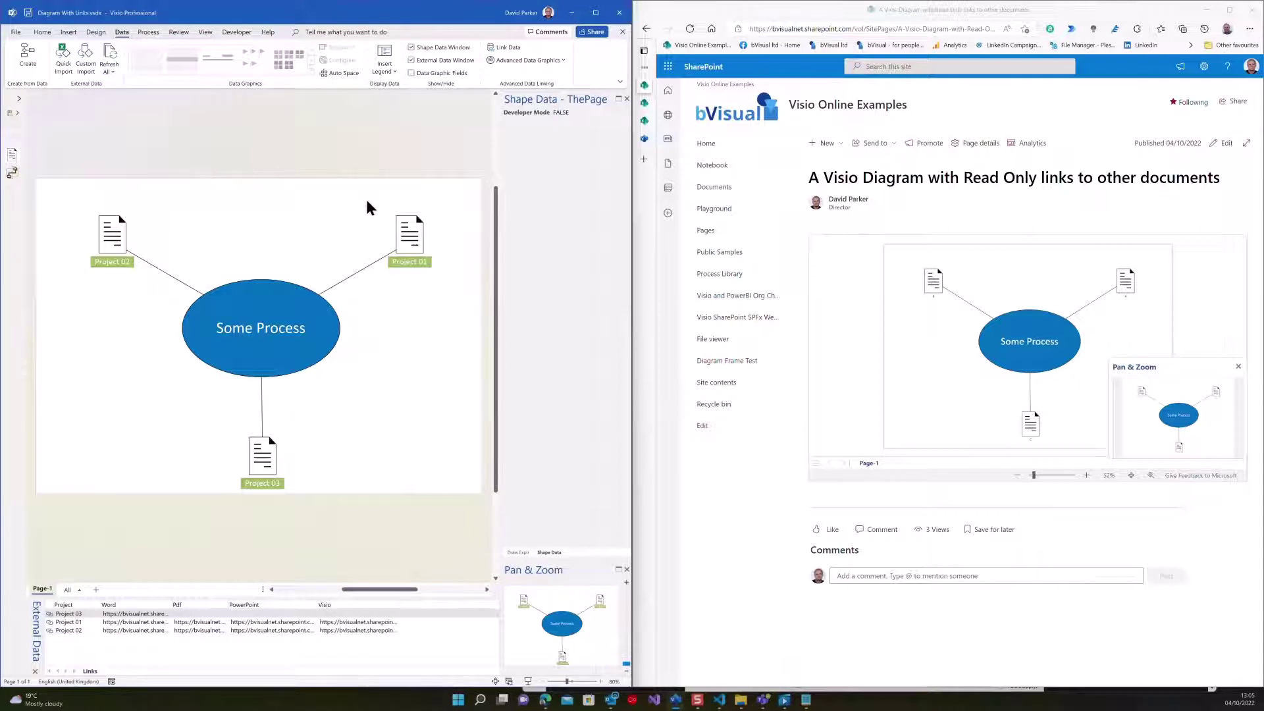
left_click(585, 112)
left_click(583, 109)
left_click(569, 126)
key("ctrl+z")
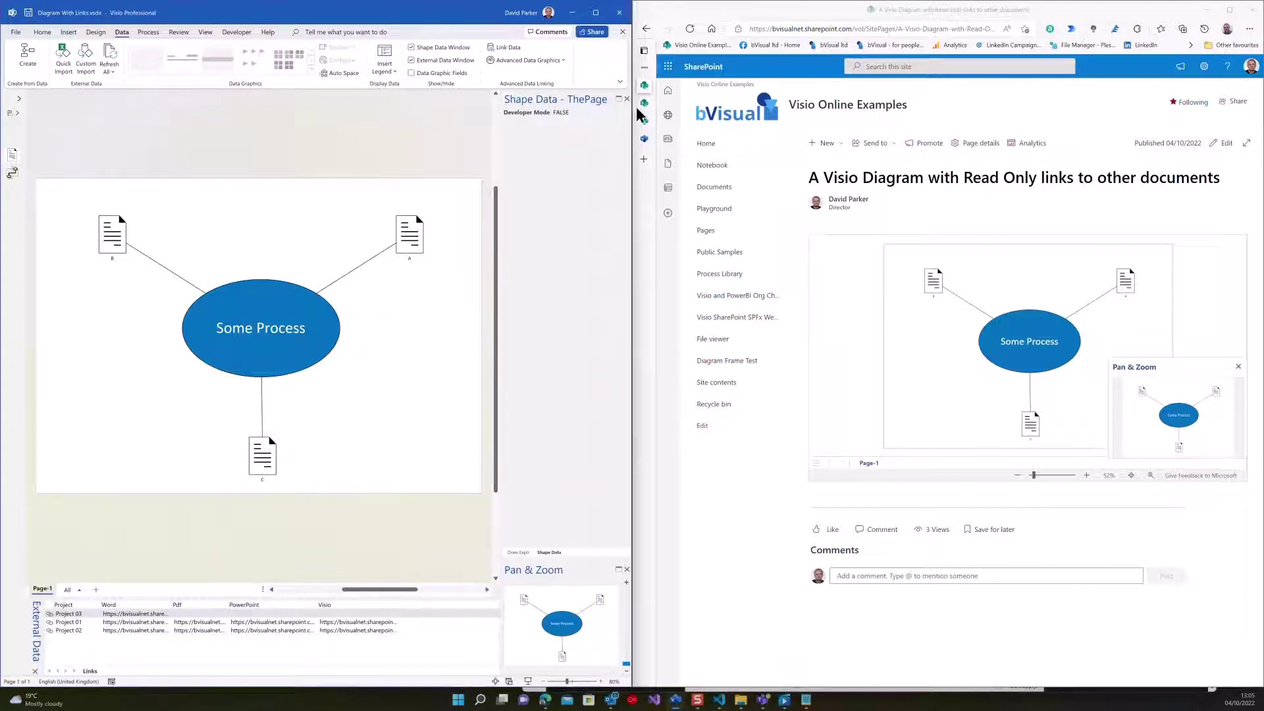
left_click(599, 111)
left_click(113, 236)
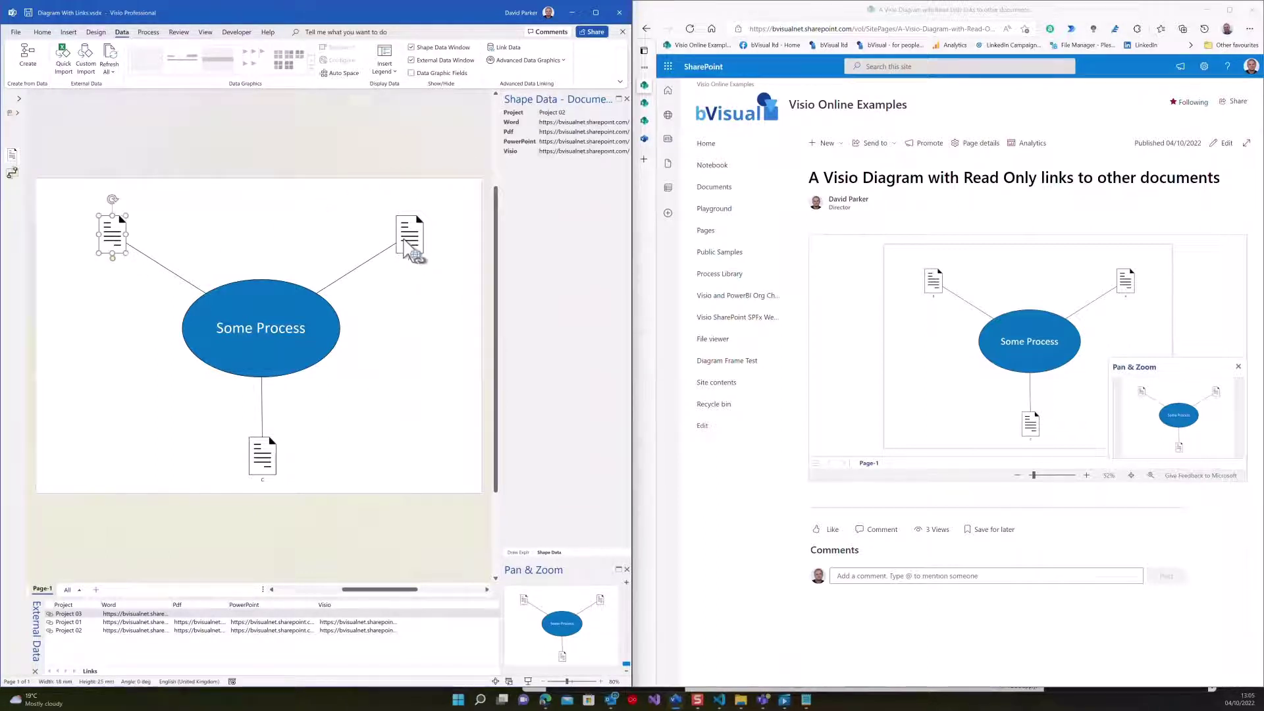
left_click(409, 235, "shift")
left_click(263, 461, "shift")
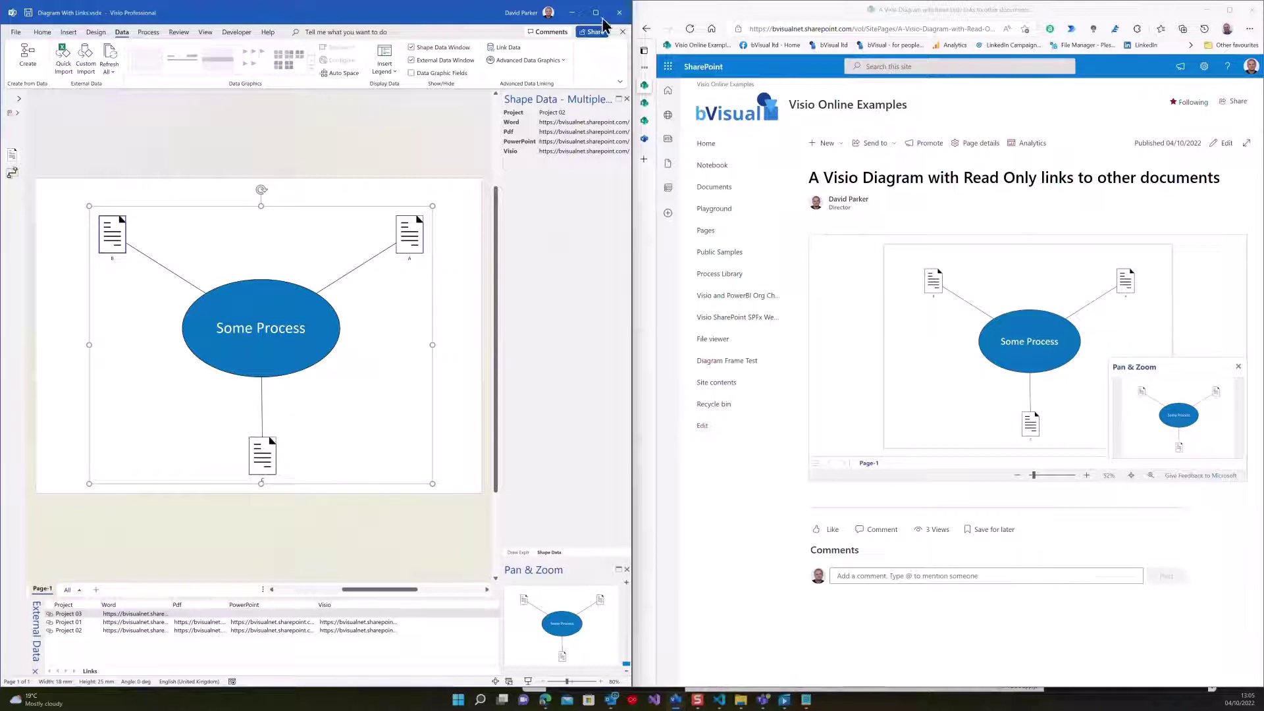
left_click(508, 61)
left_click(499, 135)
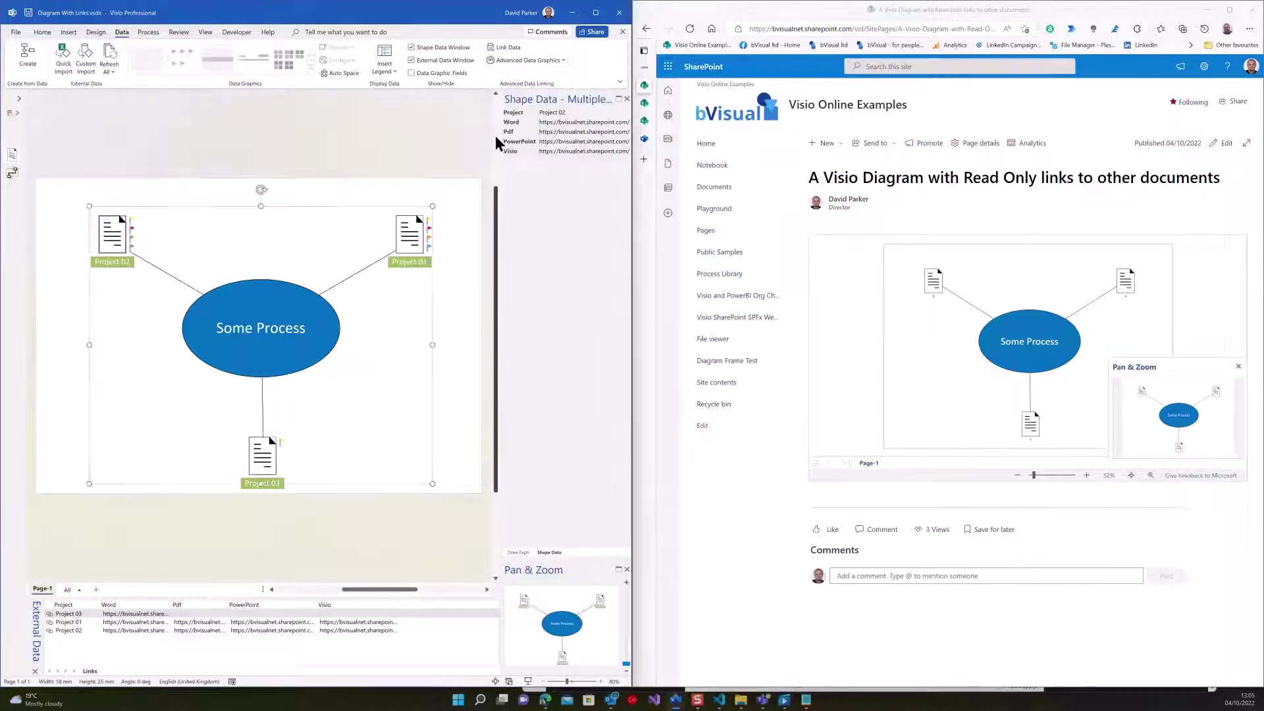
left_click(280, 165)
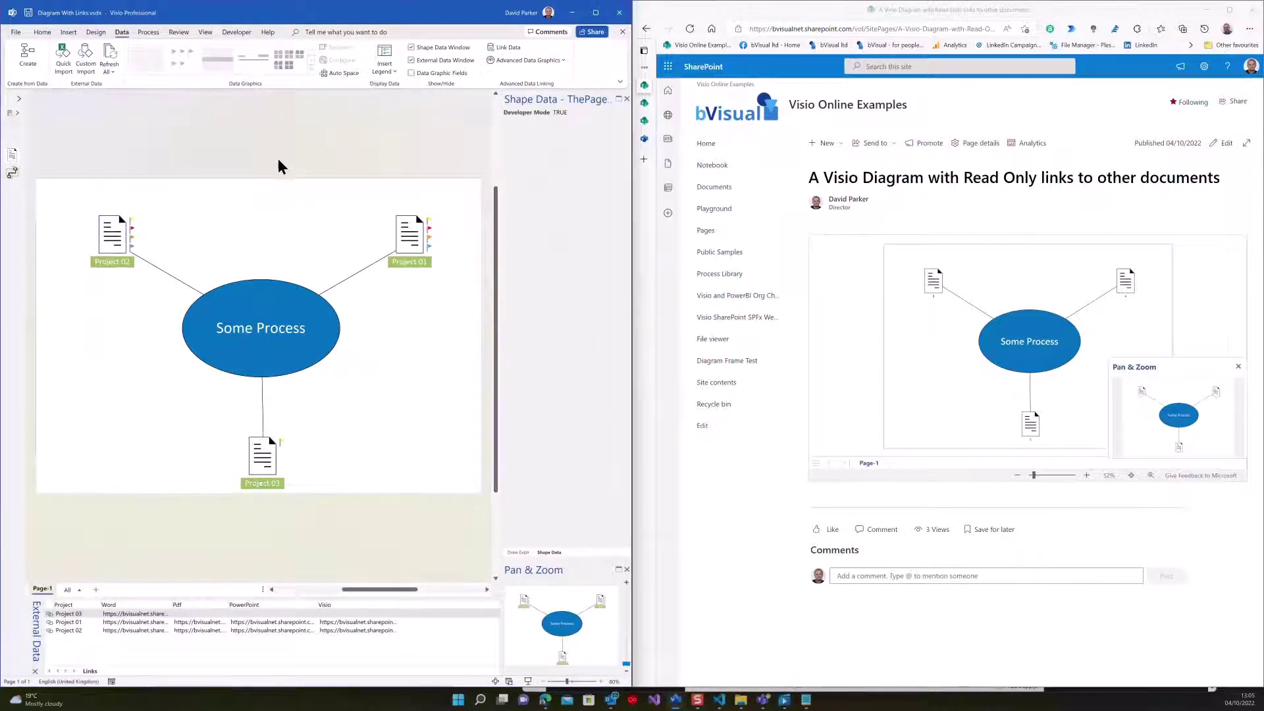
right_click(118, 240)
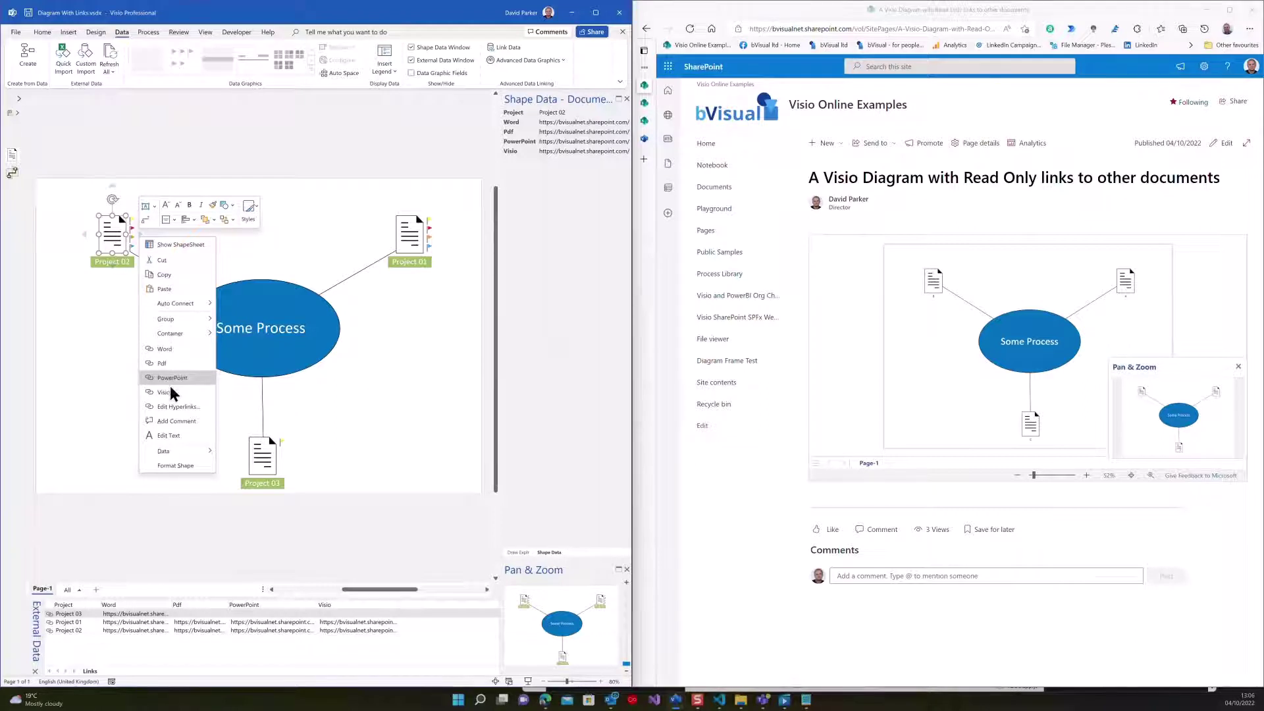
key("Escape")
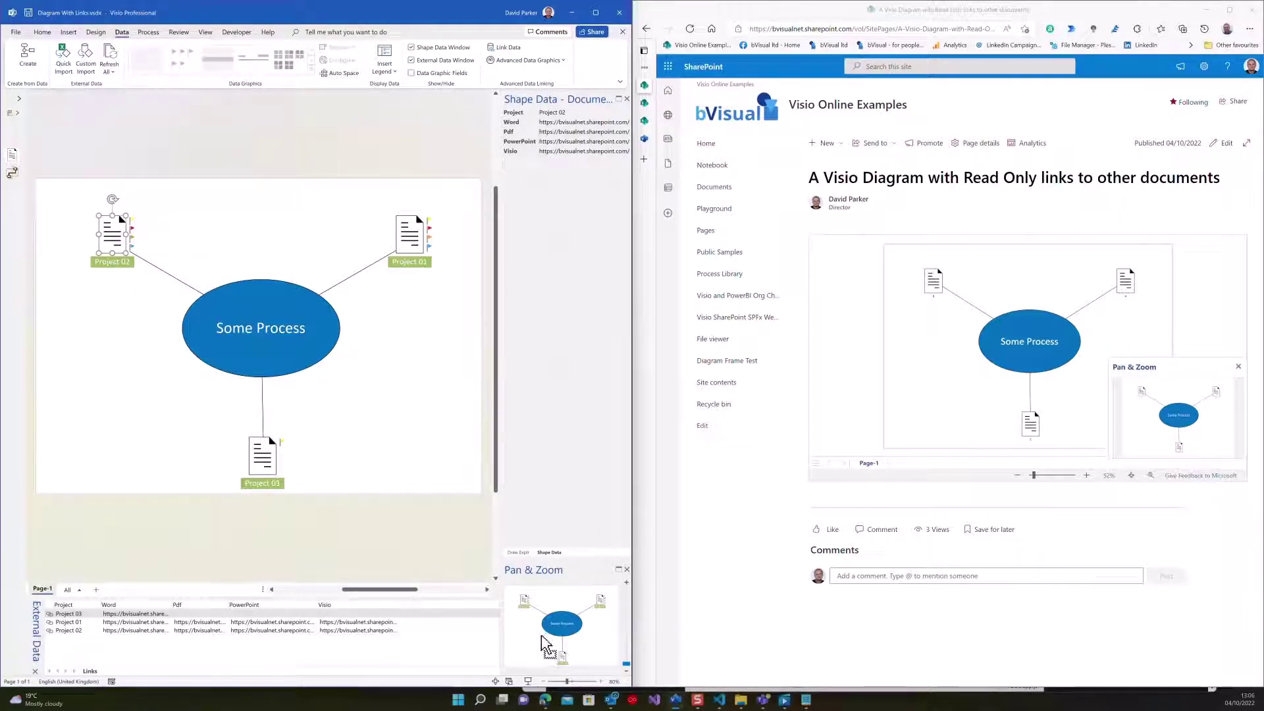
left_click_drag(543, 644, 582, 676)
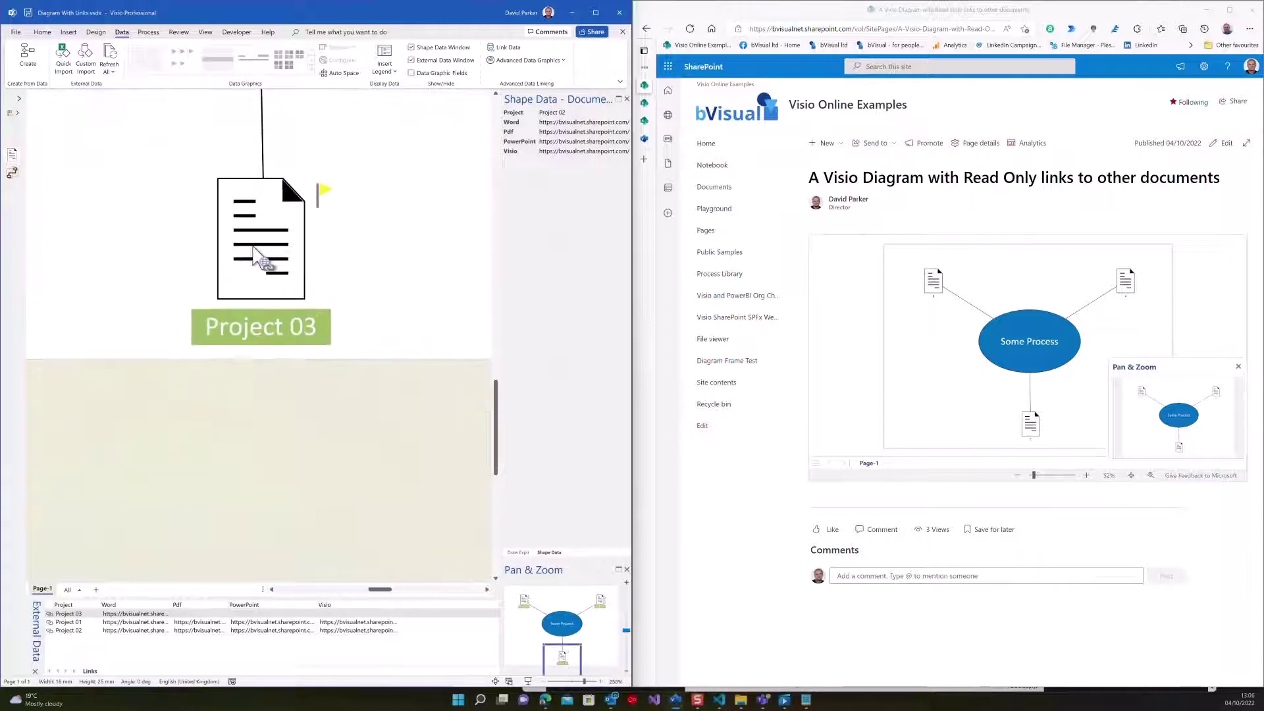
right_click(255, 249)
left_click(290, 360)
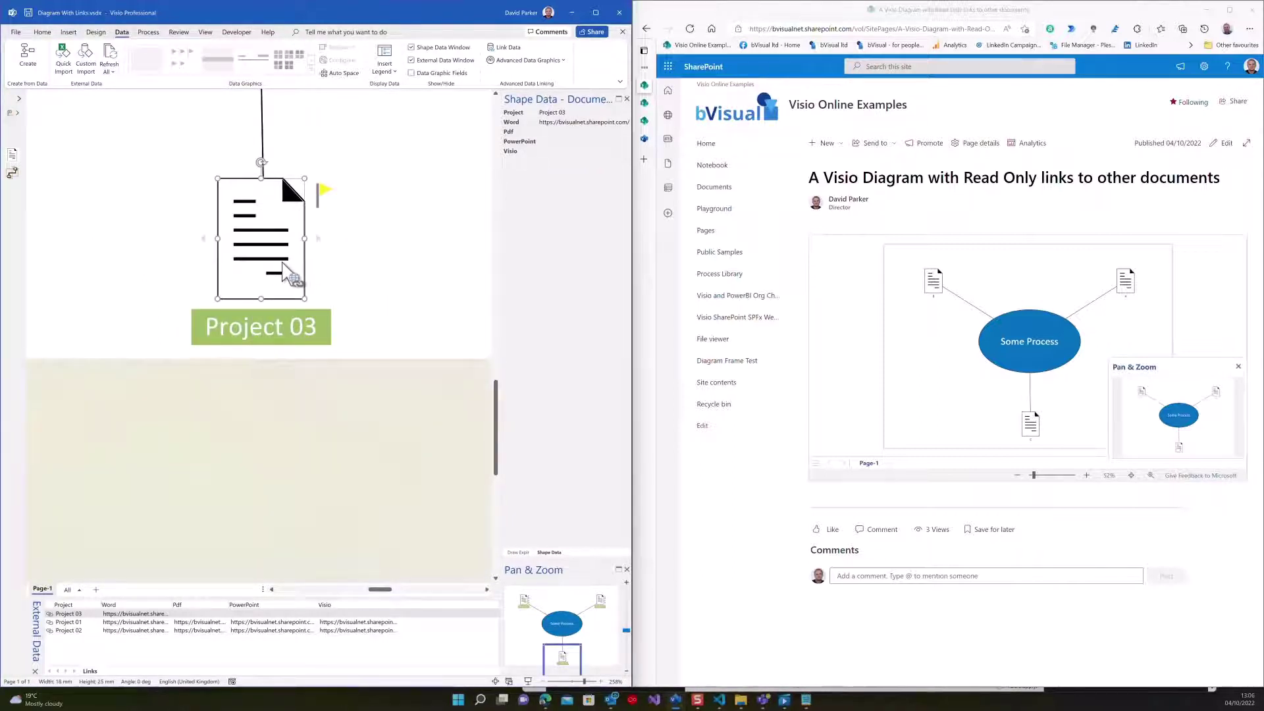
left_click(410, 221)
key("ctrl+shift+w")
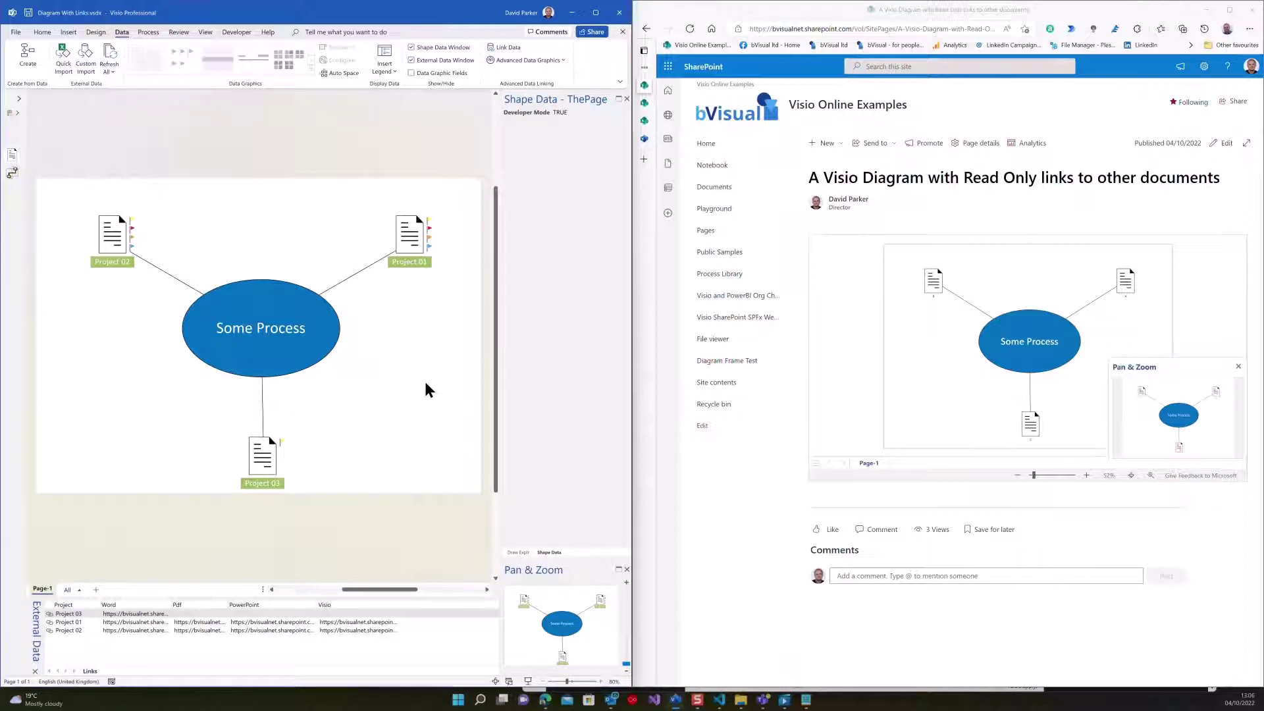
Step: Set the page's Developer Mode to FALSE, then refresh the SharePoint page in the browser
left_click(582, 111)
left_click(613, 125)
left_click(943, 370)
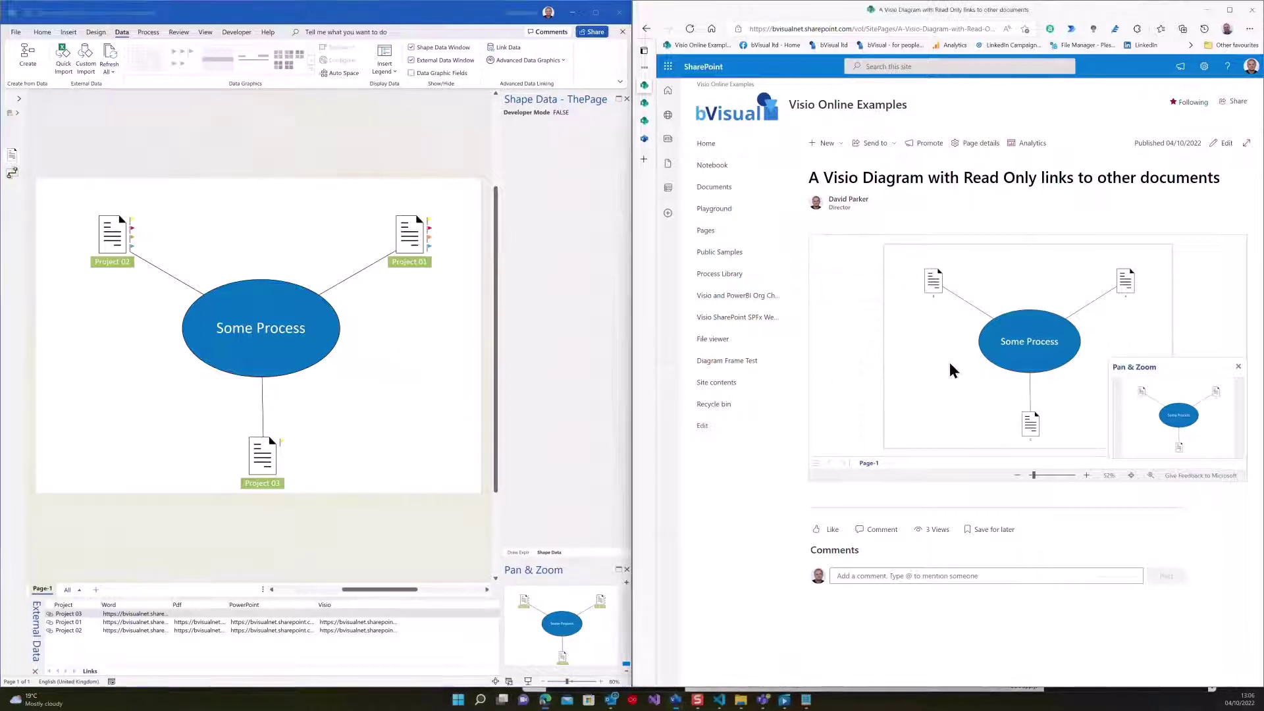
left_click(690, 30)
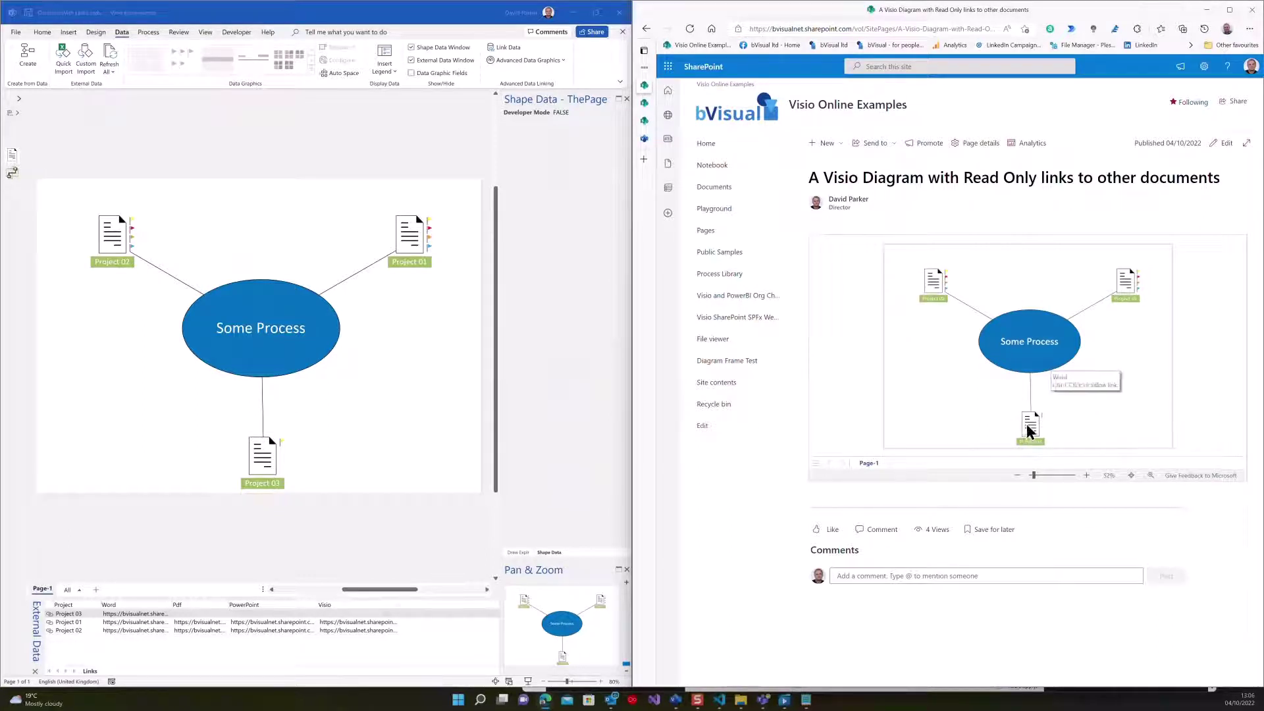
Step: Open Project 02's Pdf document from its hyperlink menu and return to the diagram page
left_click(935, 287, "ctrl")
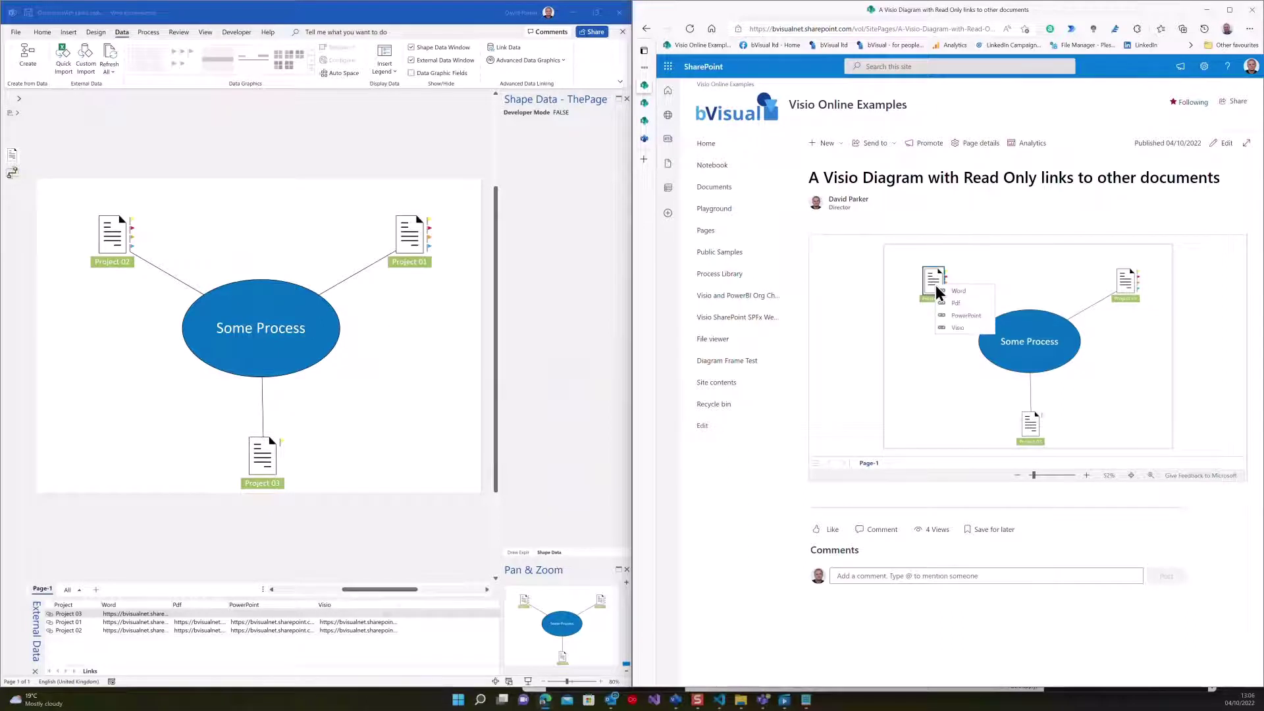
left_click(973, 302)
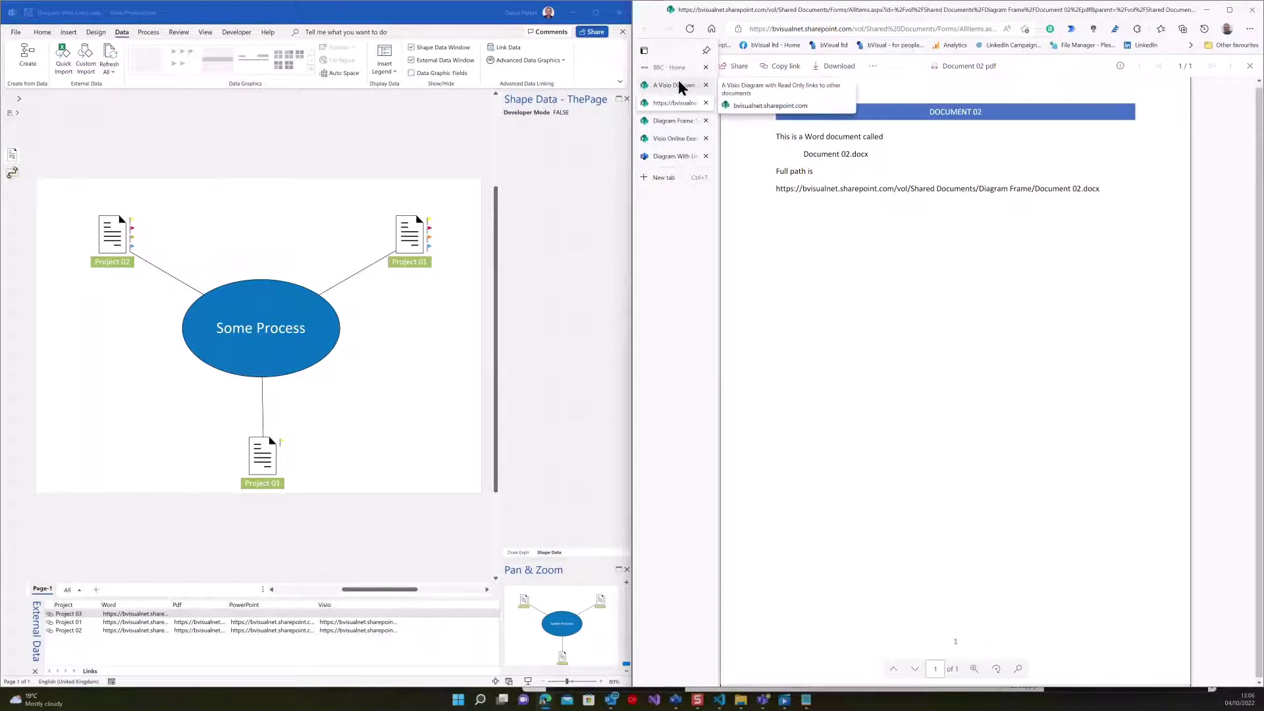
left_click(678, 85)
Step: Open Project 01's PowerPoint link, then view the Presentation 01 and Document 03 tabs
left_click(1127, 282)
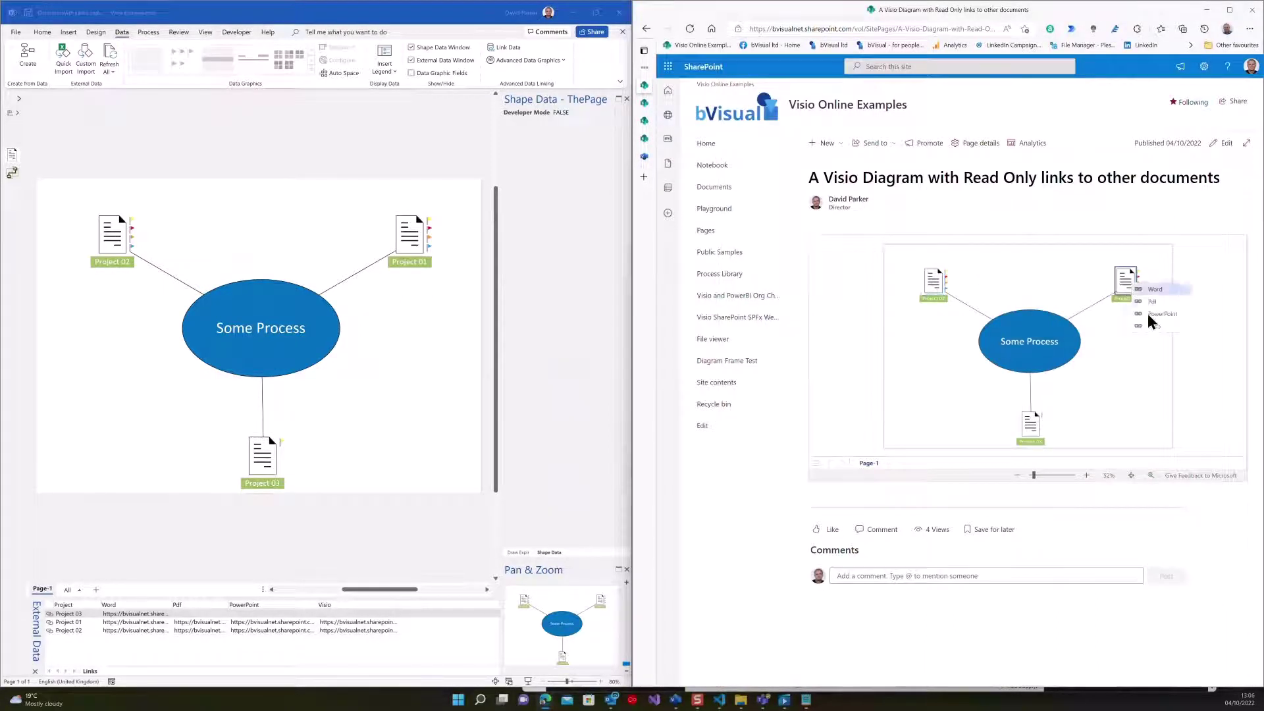
left_click(1172, 317)
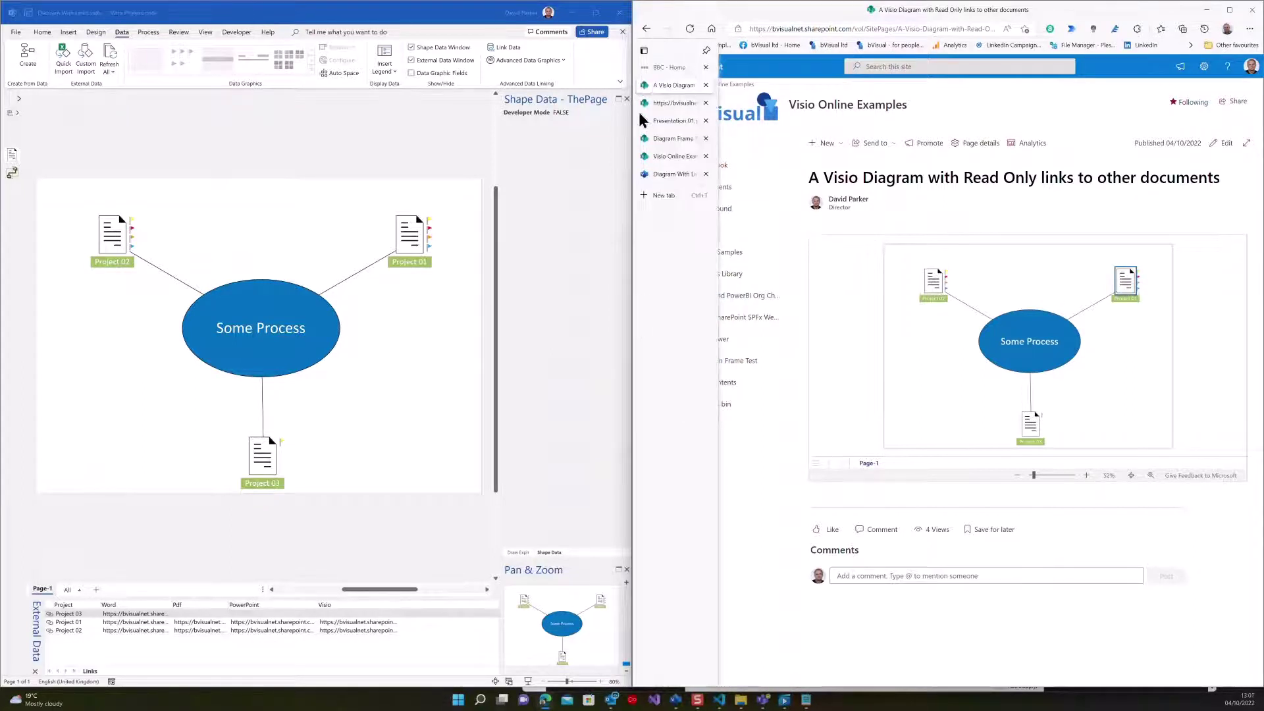
left_click(669, 121)
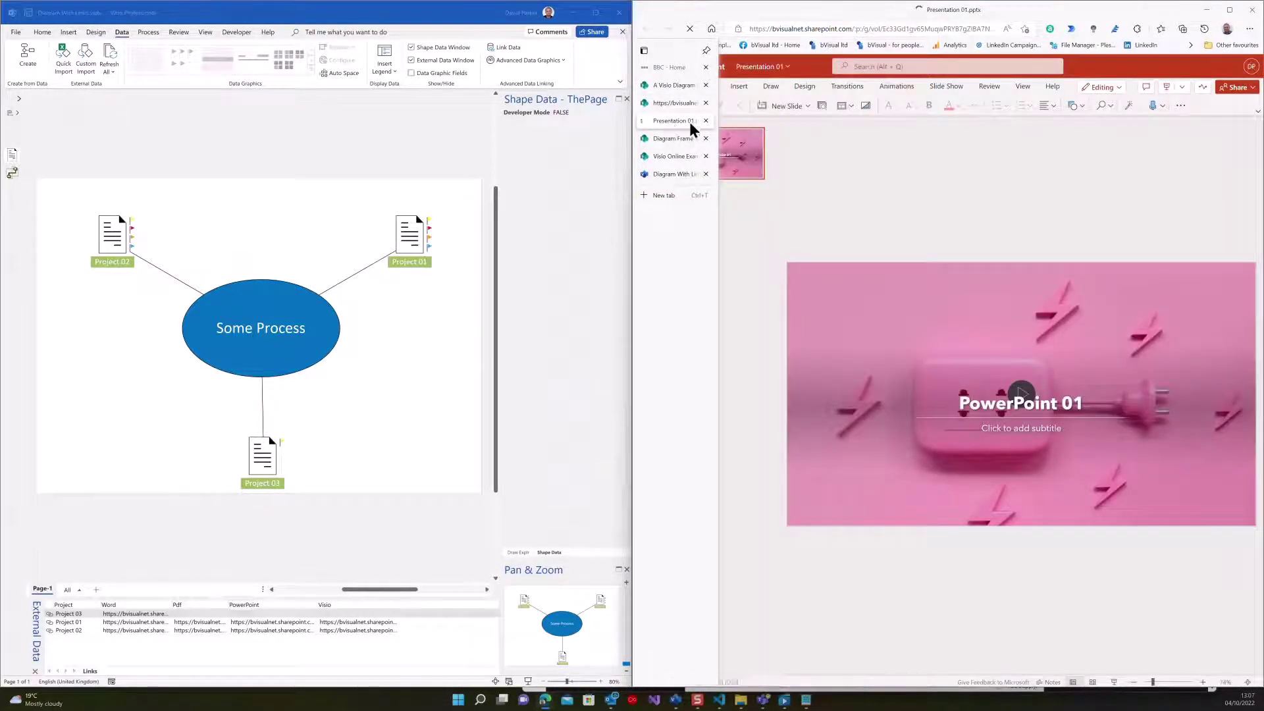
left_click(669, 85)
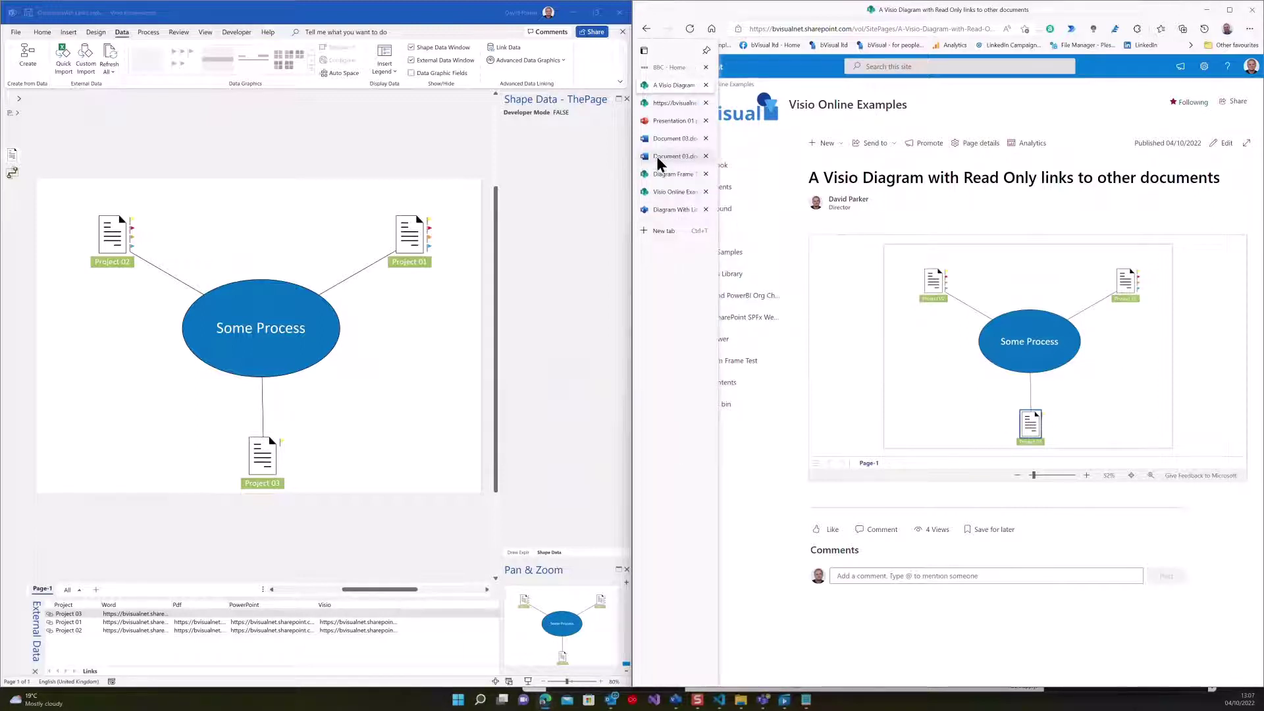
left_click(664, 157)
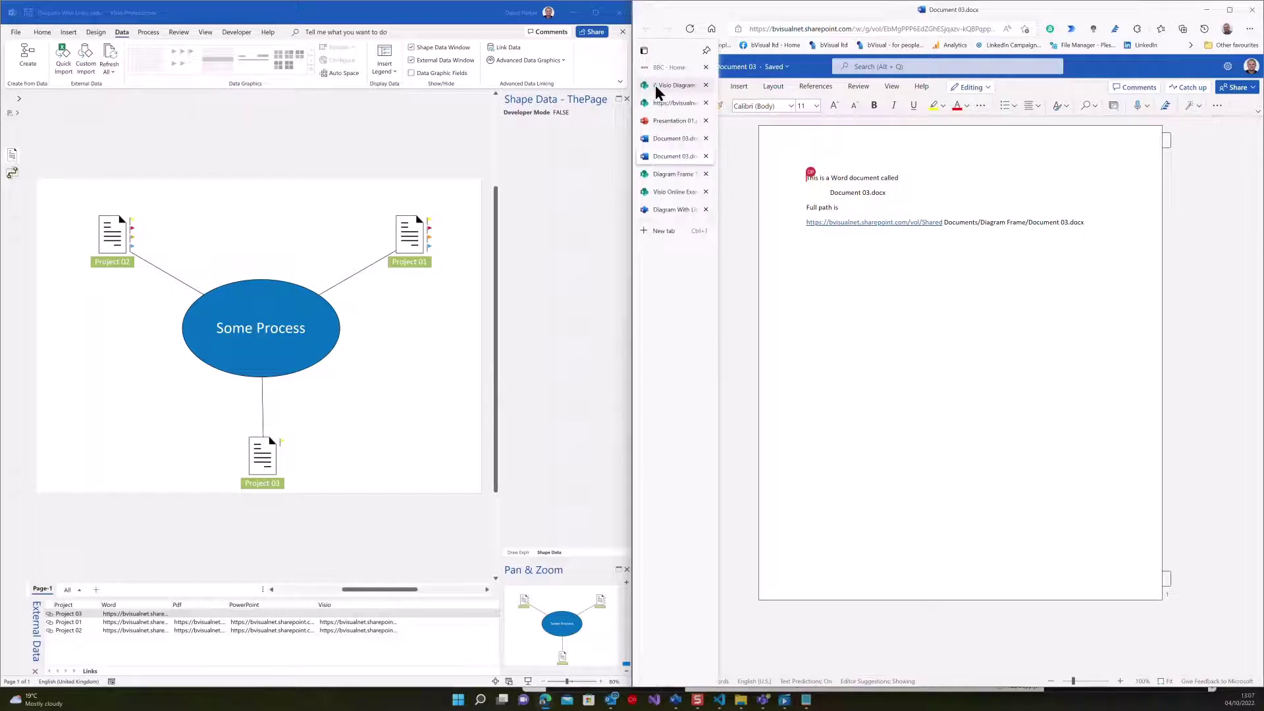
left_click(672, 85)
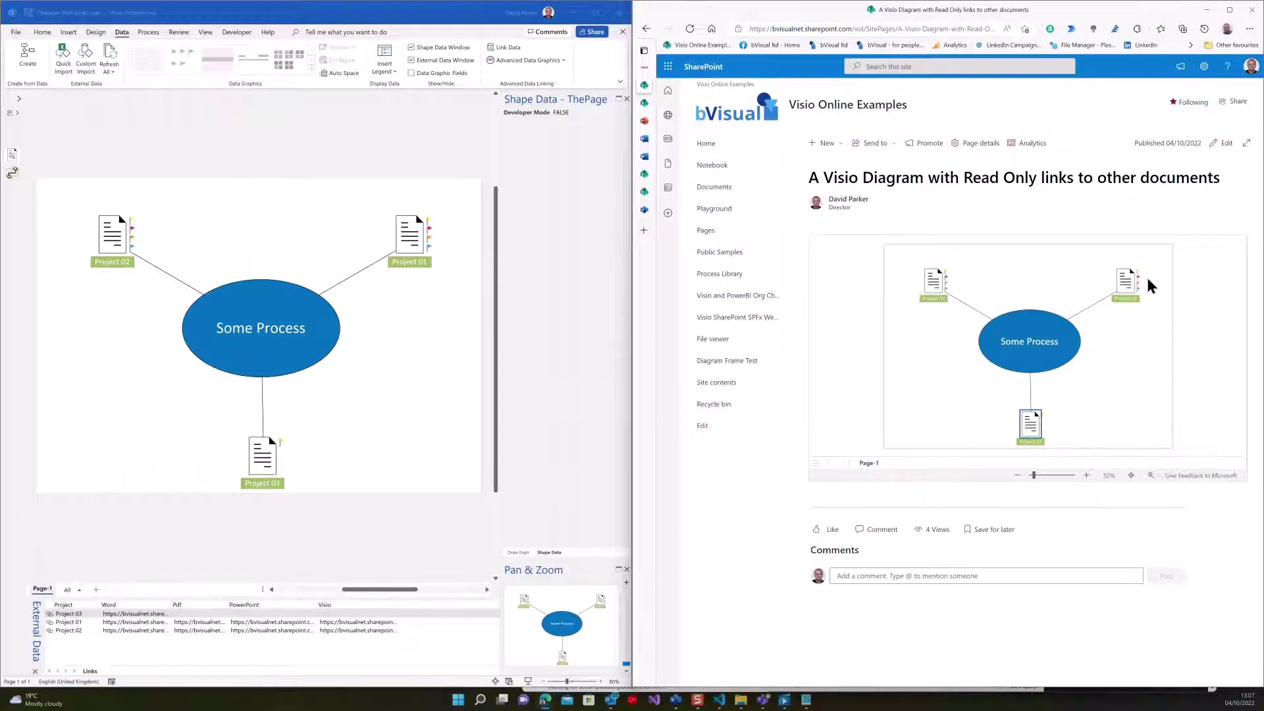
Step: Zoom the embedded diagram onto Project 02 and follow its Visio link to Diagram With Links
left_click(1150, 475)
mouse_move(861, 384)
left_mouse_down()
mouse_move(895, 403)
mouse_move(917, 338)
mouse_move(839, 338)
left_mouse_up()
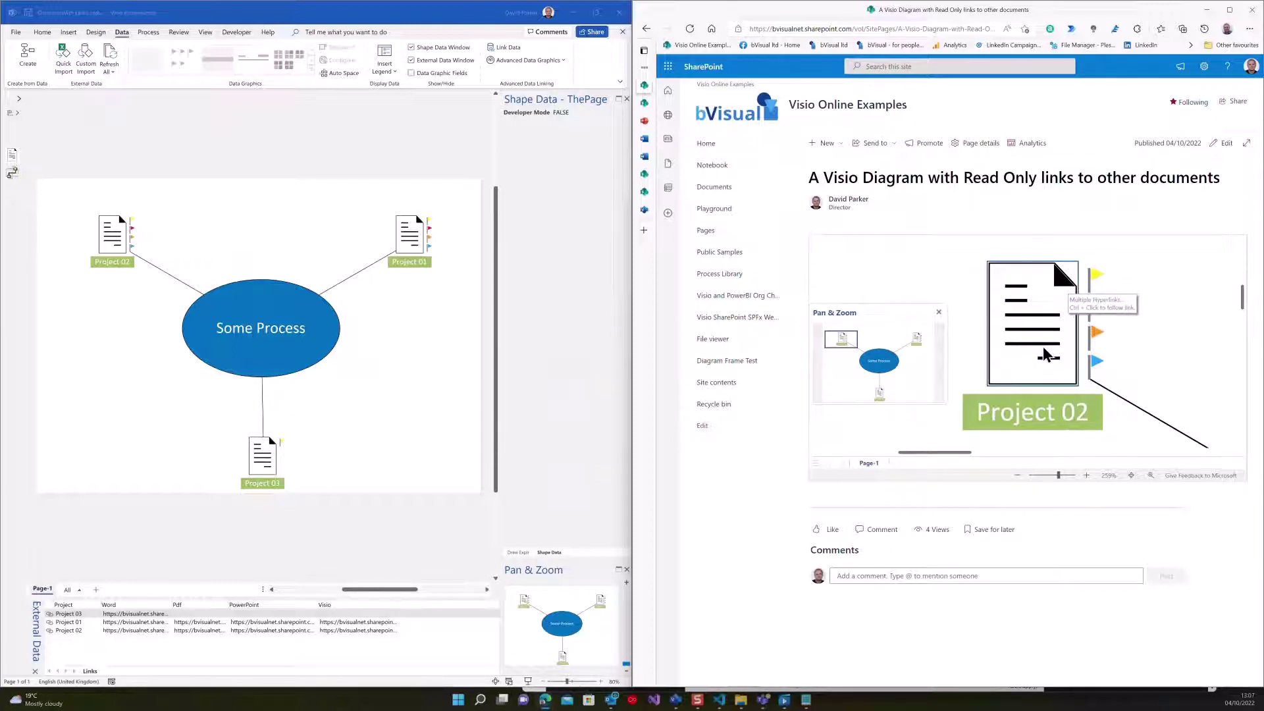
left_click(1040, 356, "ctrl")
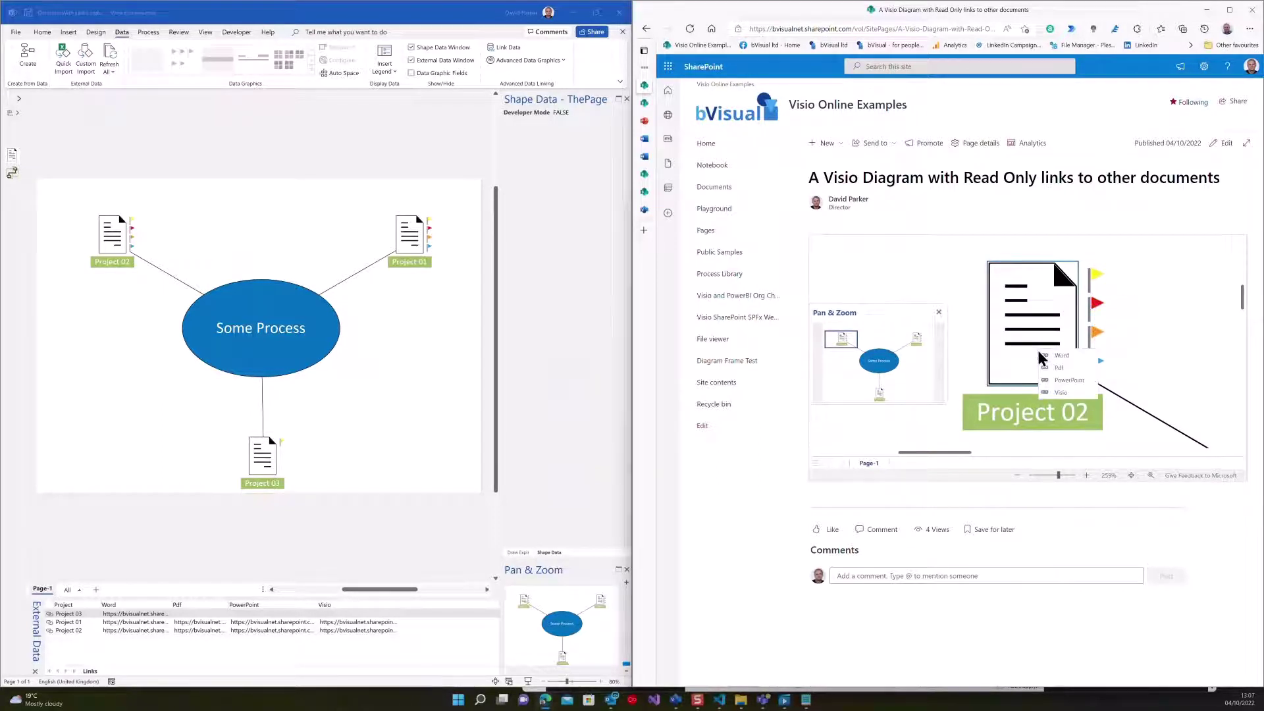
left_click(1084, 363)
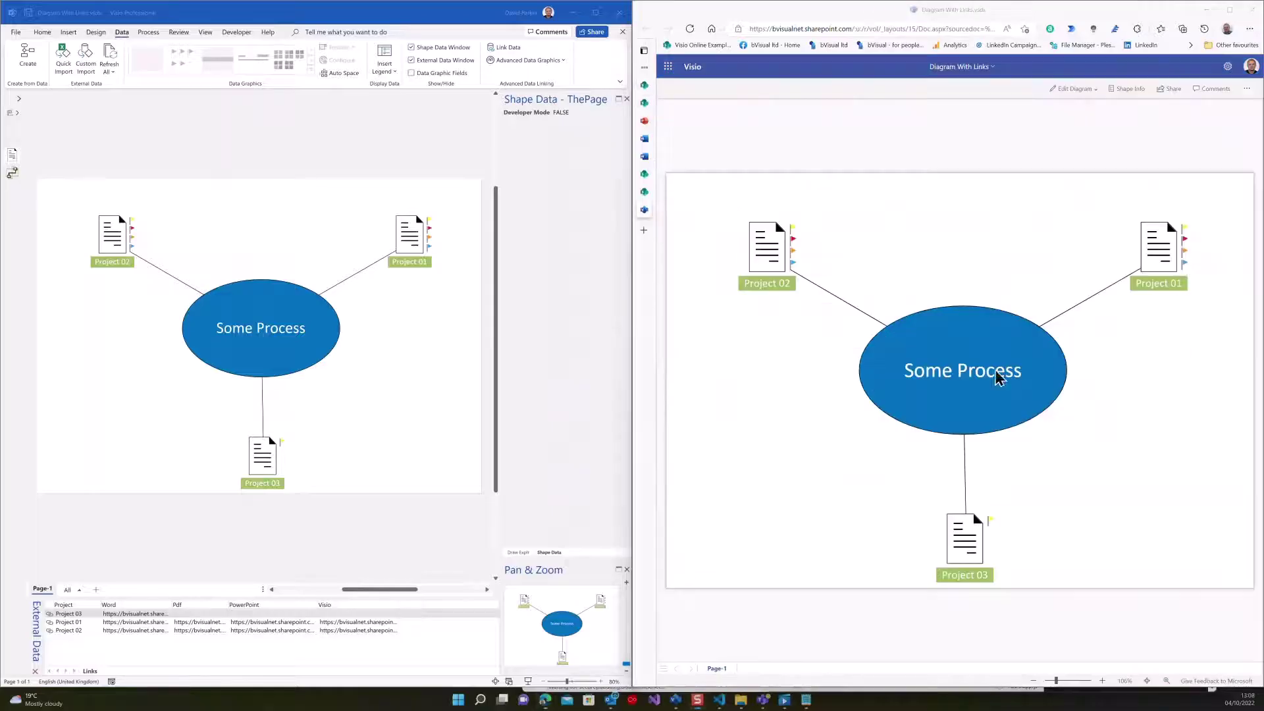
Step: Bring the browser forward and open the Edit Diagram dropdown, then dismiss it unchanged
left_click(838, 150)
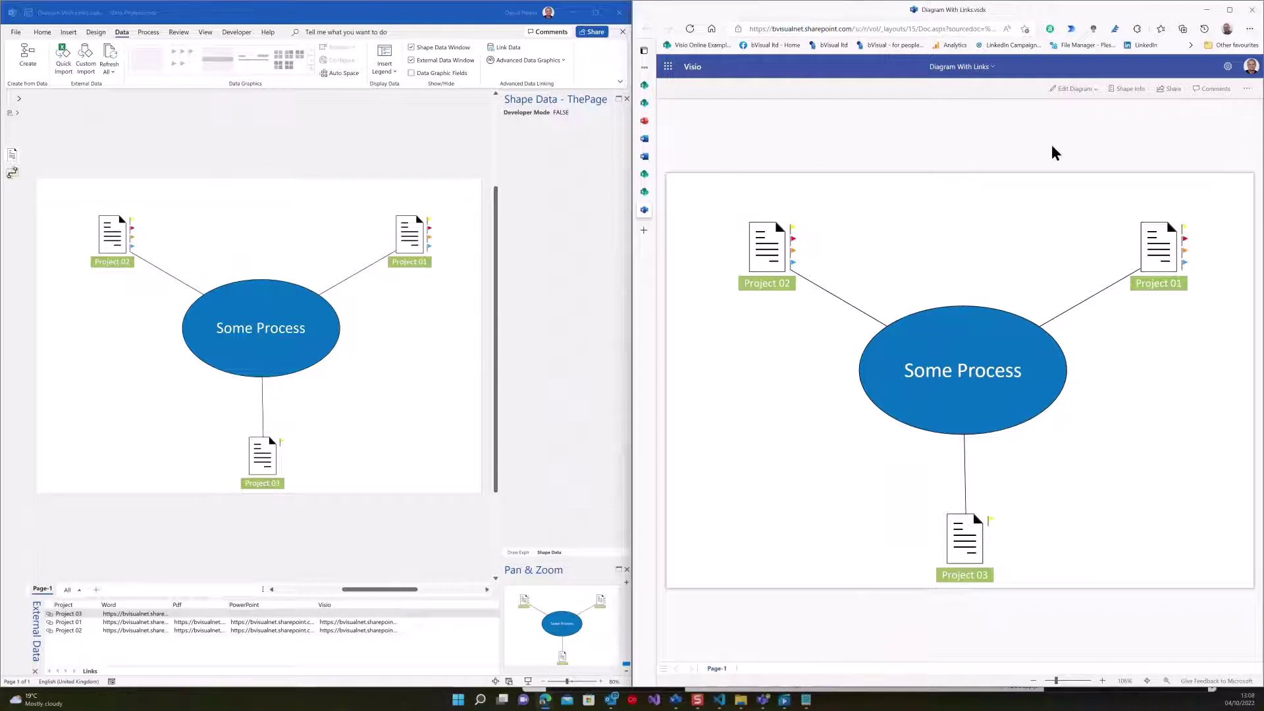
left_click(1093, 89)
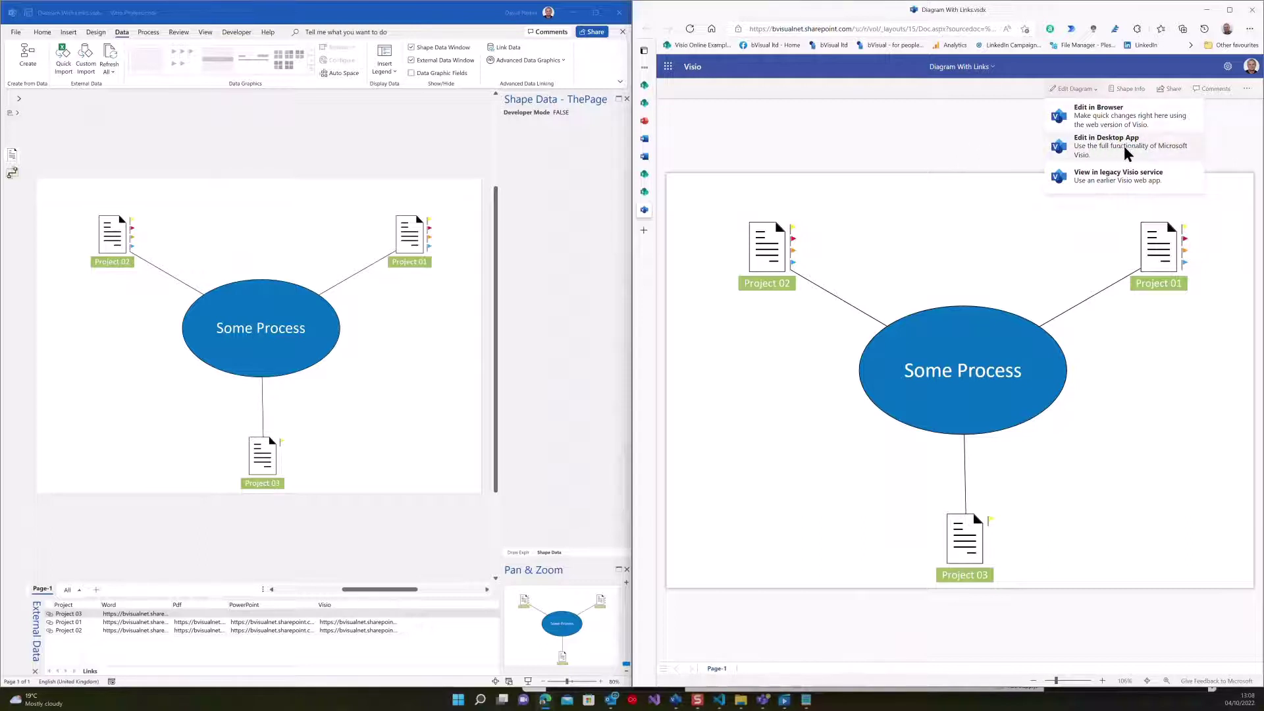
left_click(934, 145)
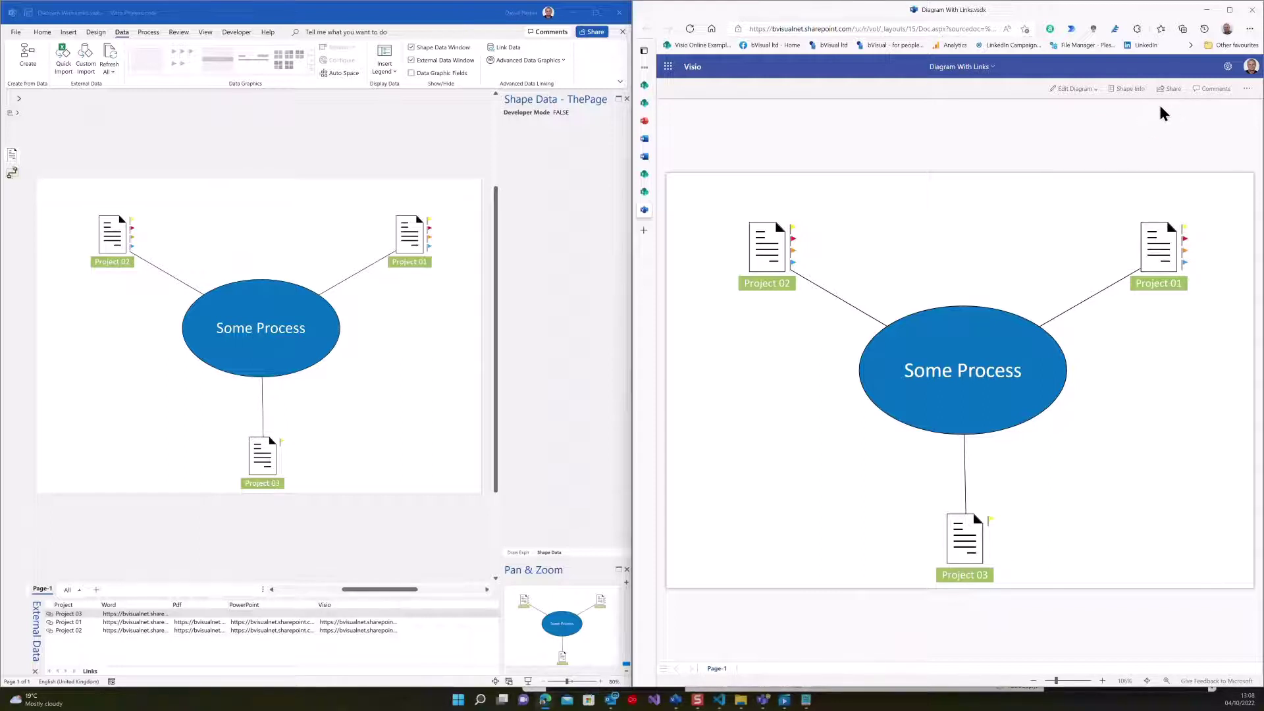
Step: Open Shape Info and select Project 01 to list its four hyperlinks and Project value
left_click(1133, 89)
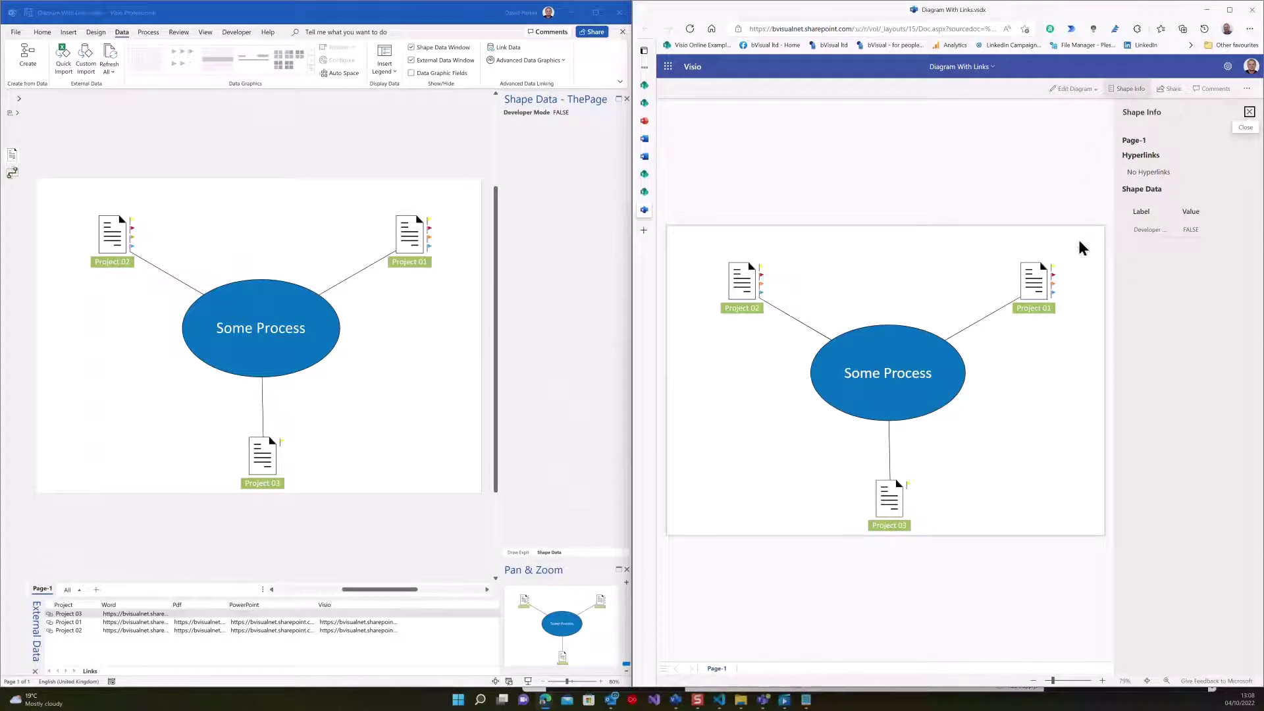
left_click(1038, 287)
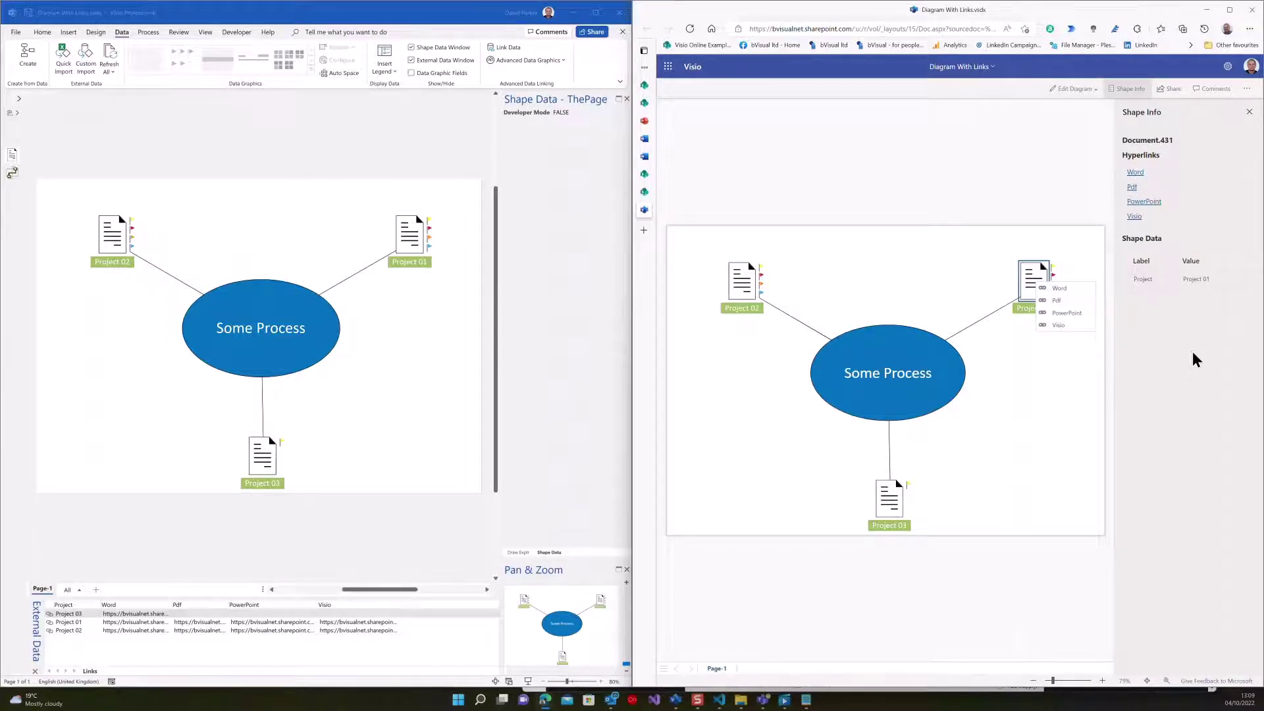
Step: Inspect Project 01, set the page's Developer Mode to TRUE, then recheck Project 01's URLs
left_click(413, 246)
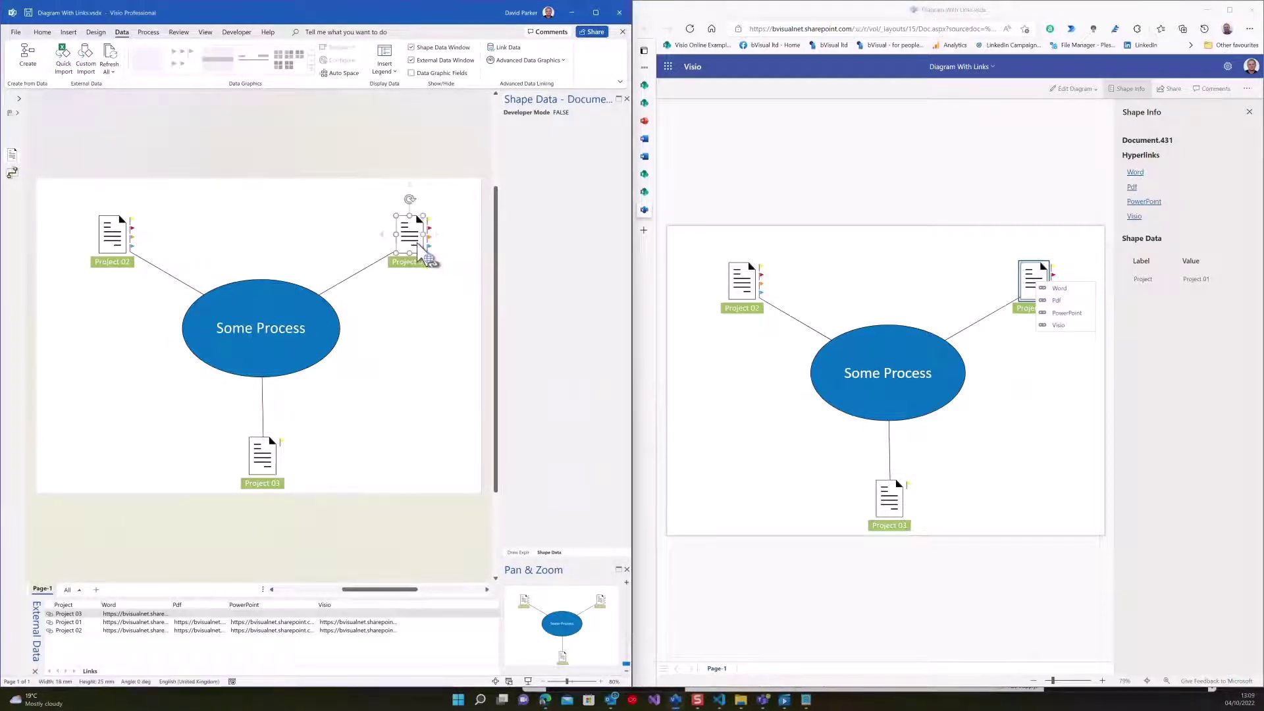
left_click(458, 191)
left_click(590, 112)
left_click(577, 125)
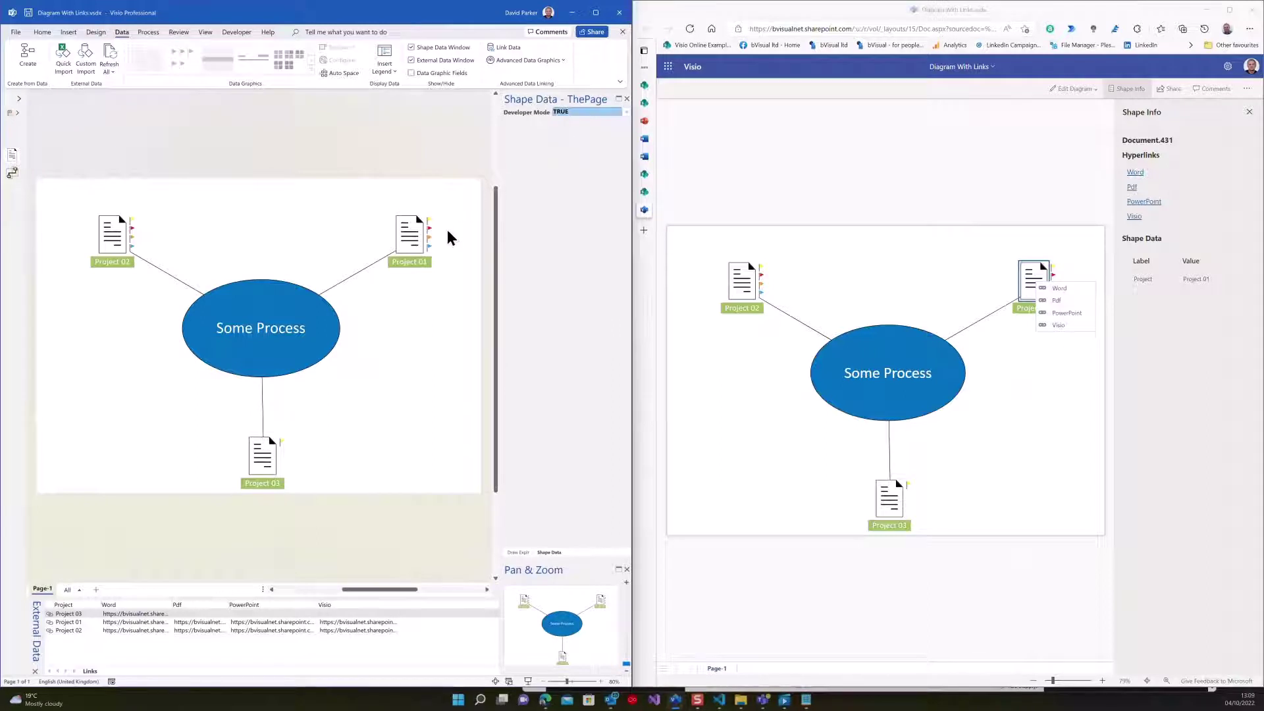
left_click(416, 253)
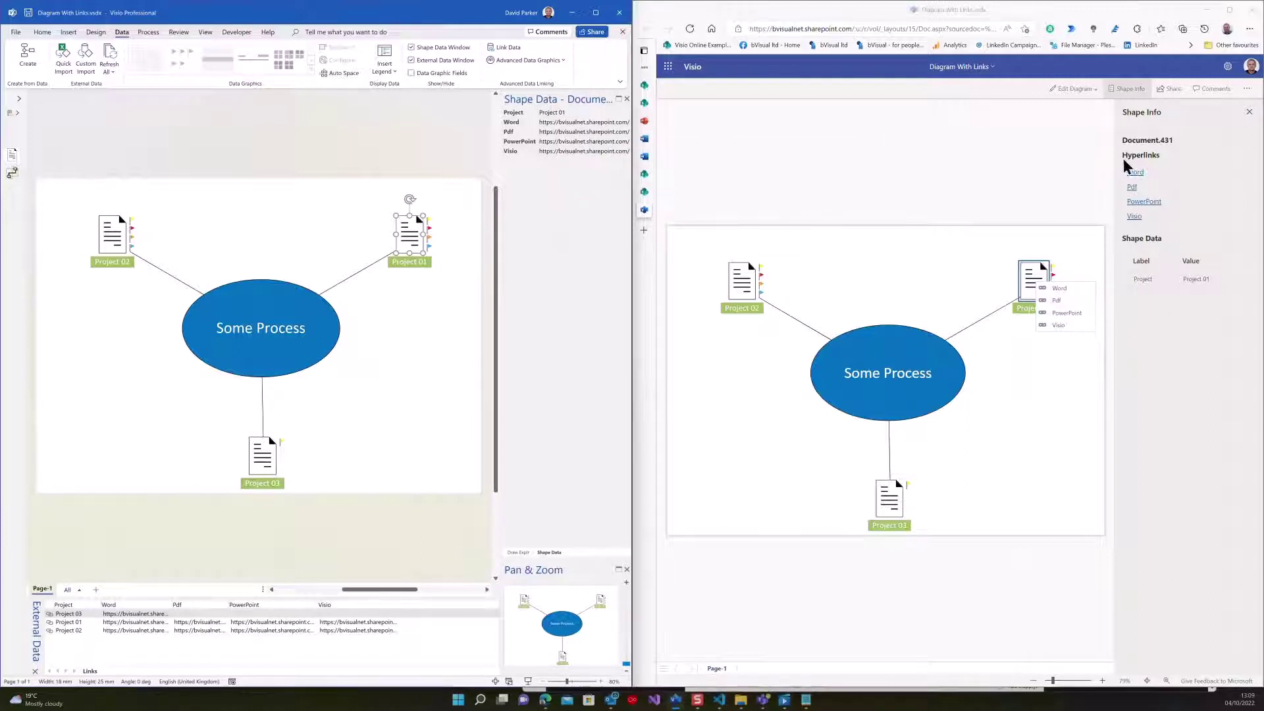
Step: Follow Project 01's PowerPoint link in Shape Info, then return to Diagram With Links and deselect
left_click(1097, 187)
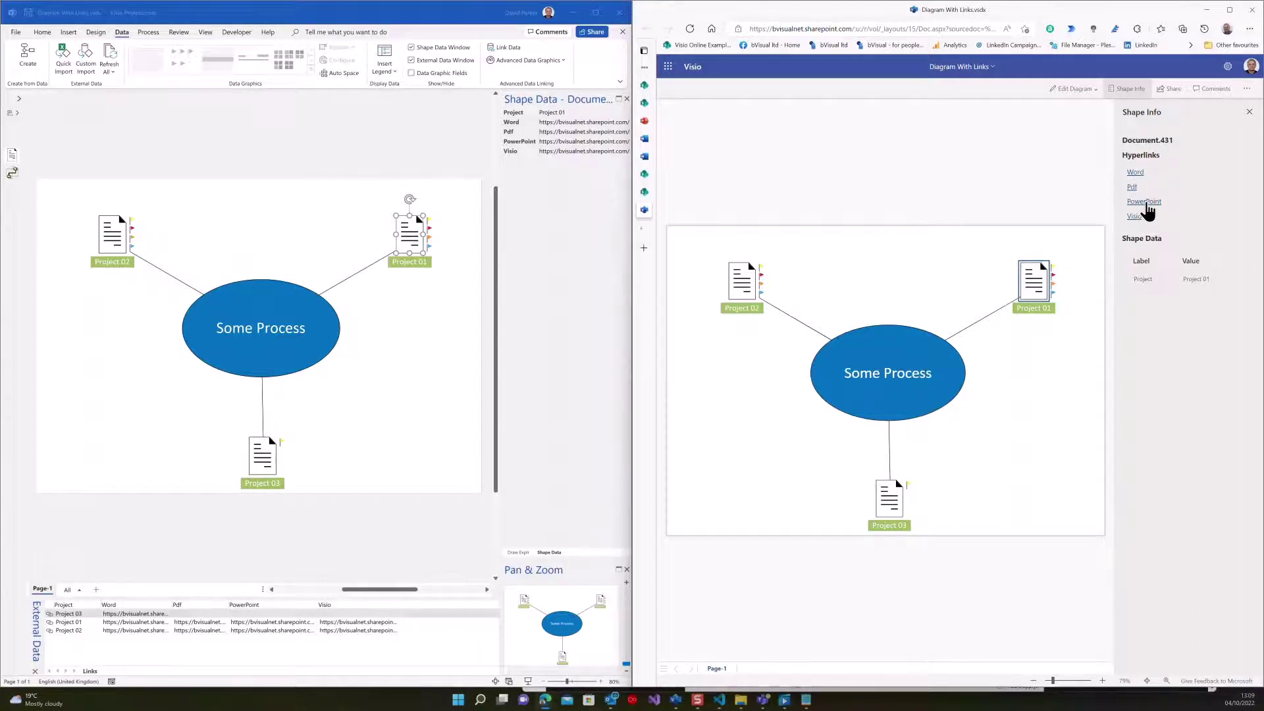
left_click(1145, 202)
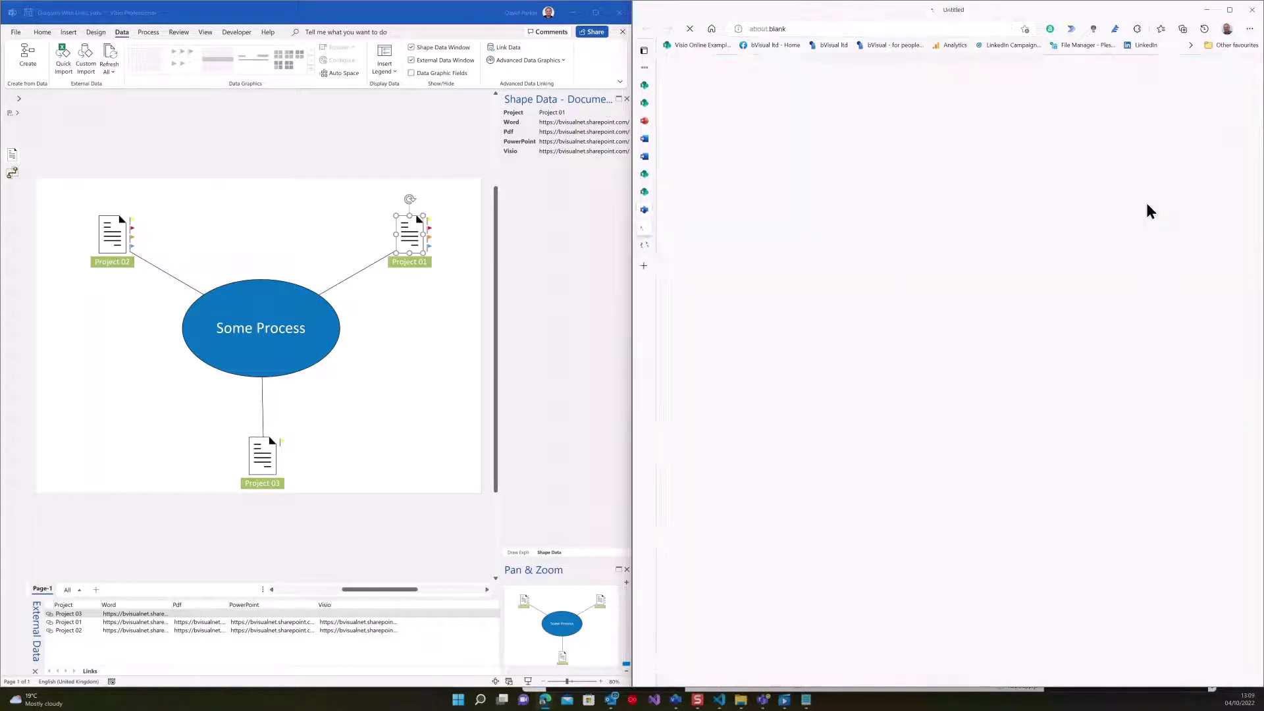
mouse_move(646, 228)
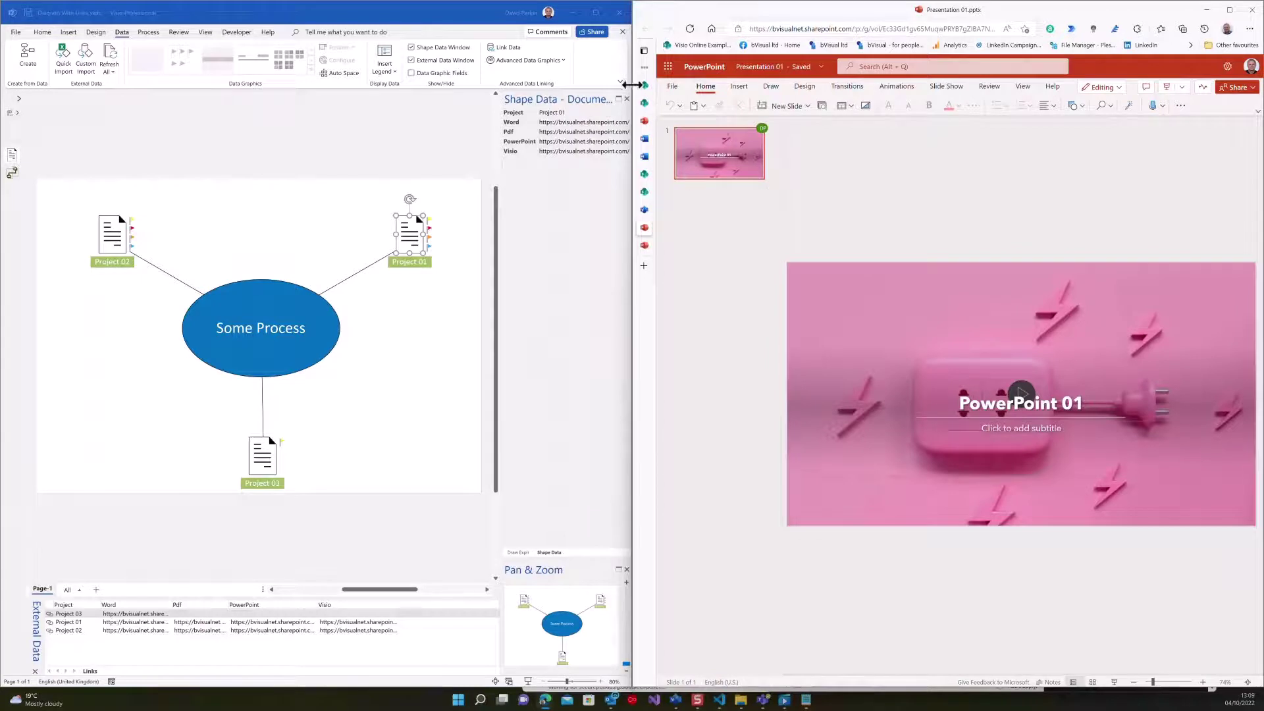
left_click(677, 210)
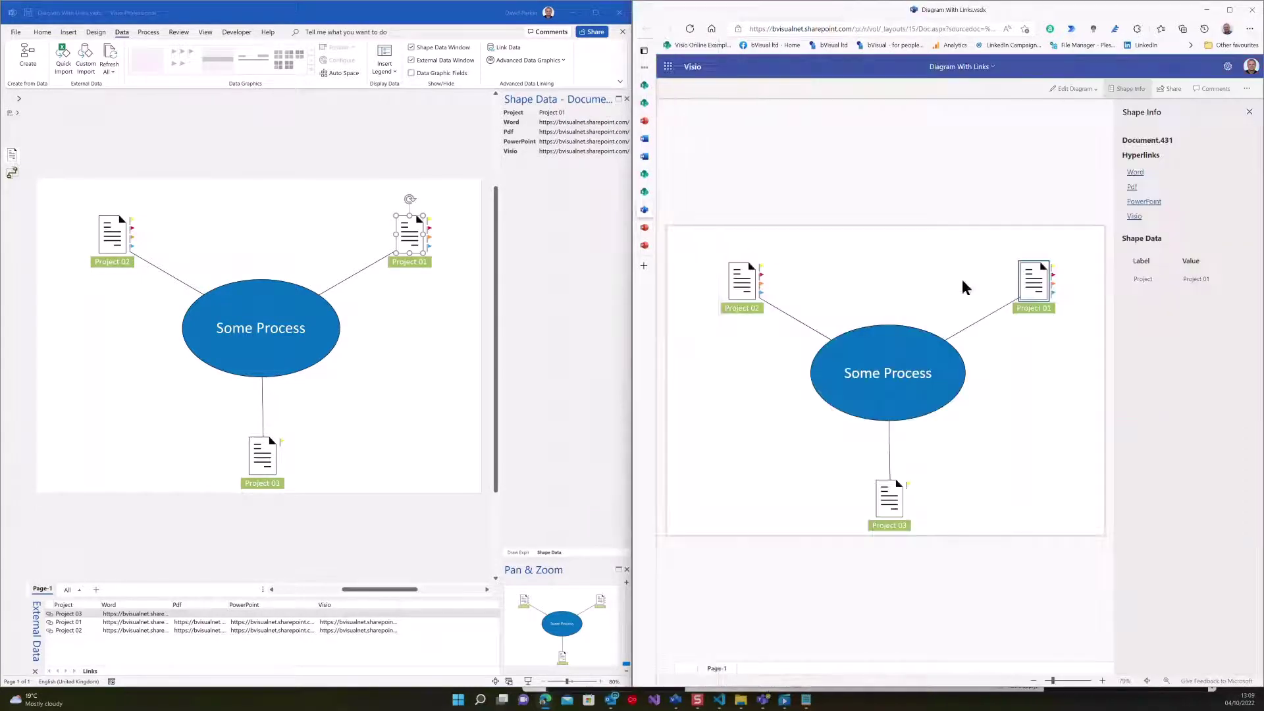
left_click(1006, 156)
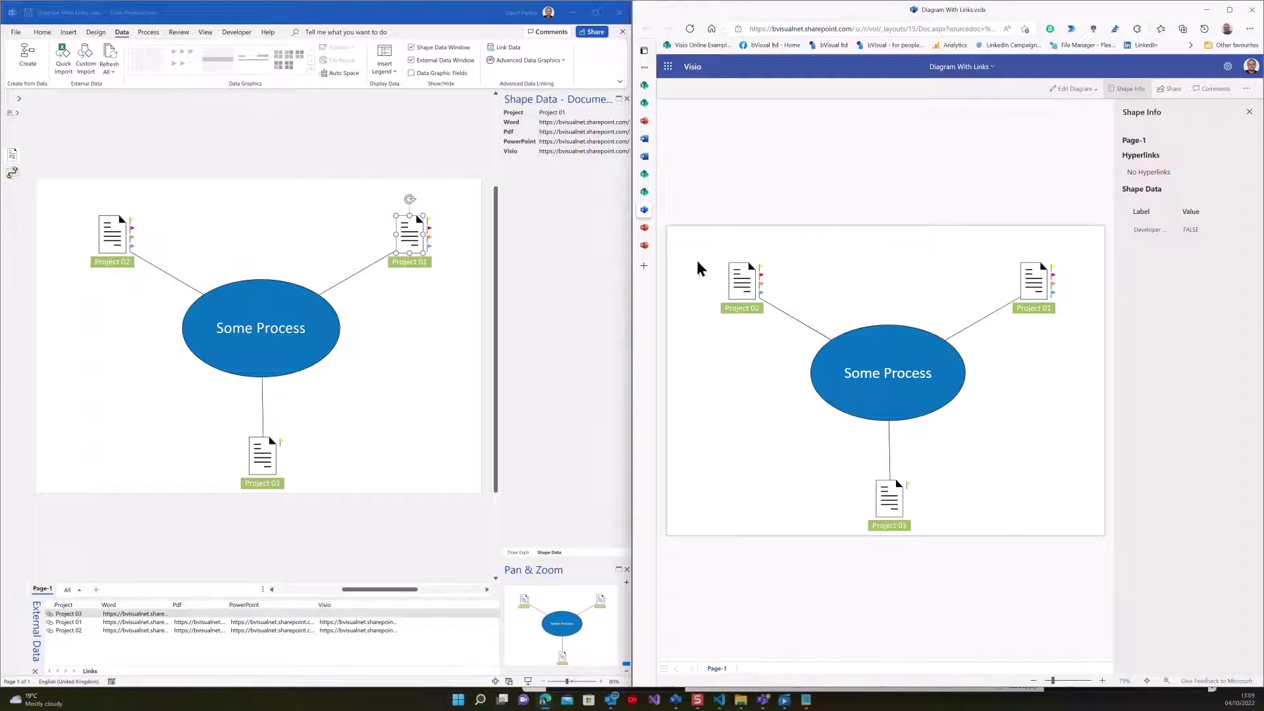
Step: Select Project 02 to show its hyperlinks and shape data in Shape Info
left_click(741, 281)
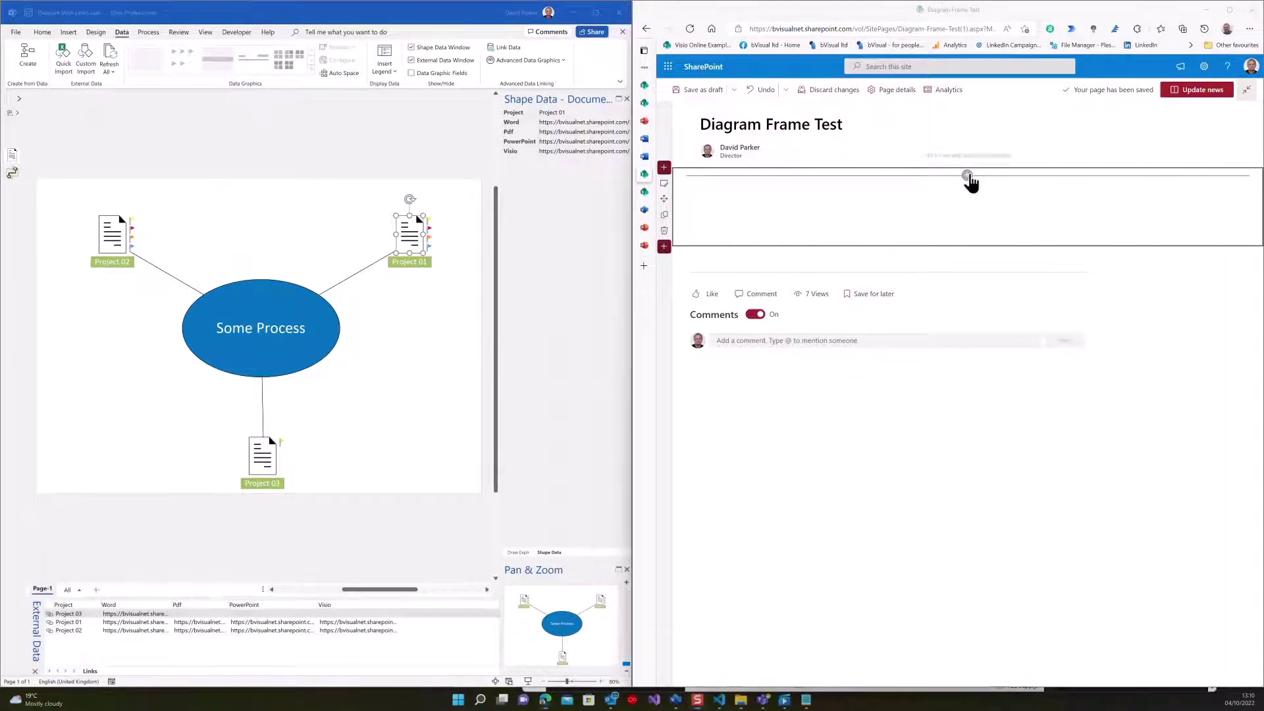
Step: Insert a Diagram Frame web part on the Diagram Frame Test page and open its configuration pane
left_click(968, 177)
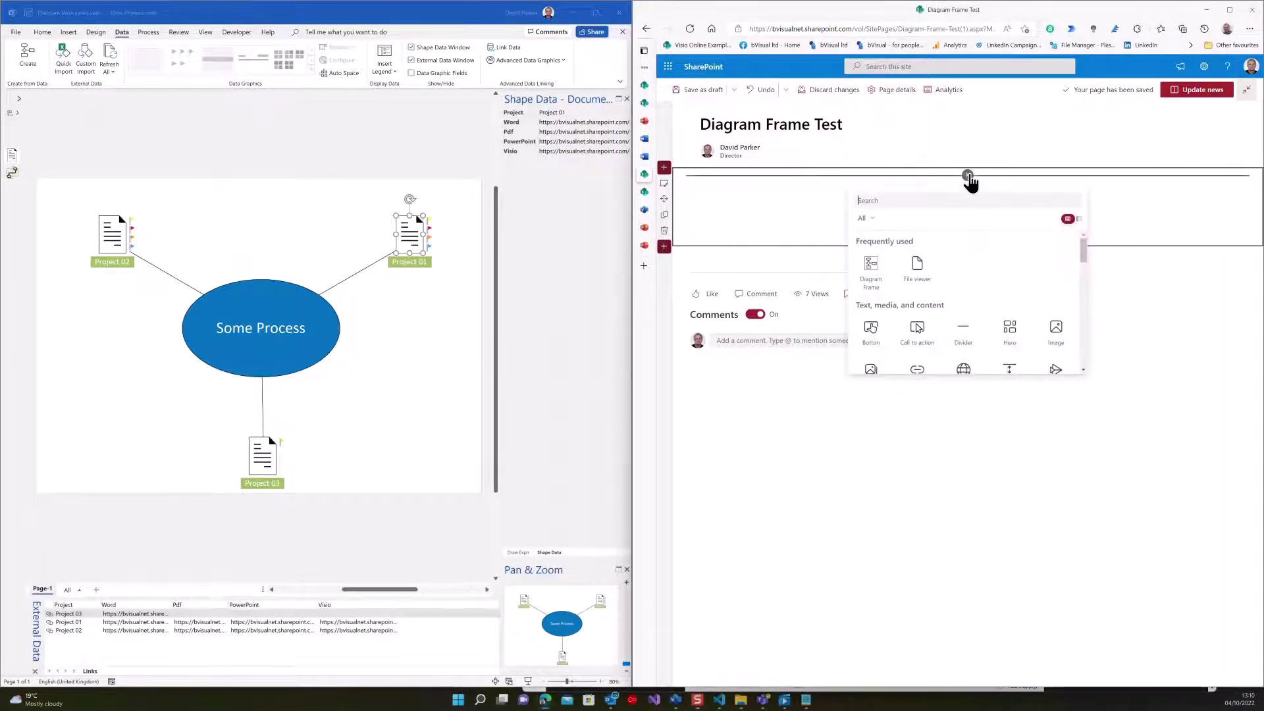
left_click(865, 285)
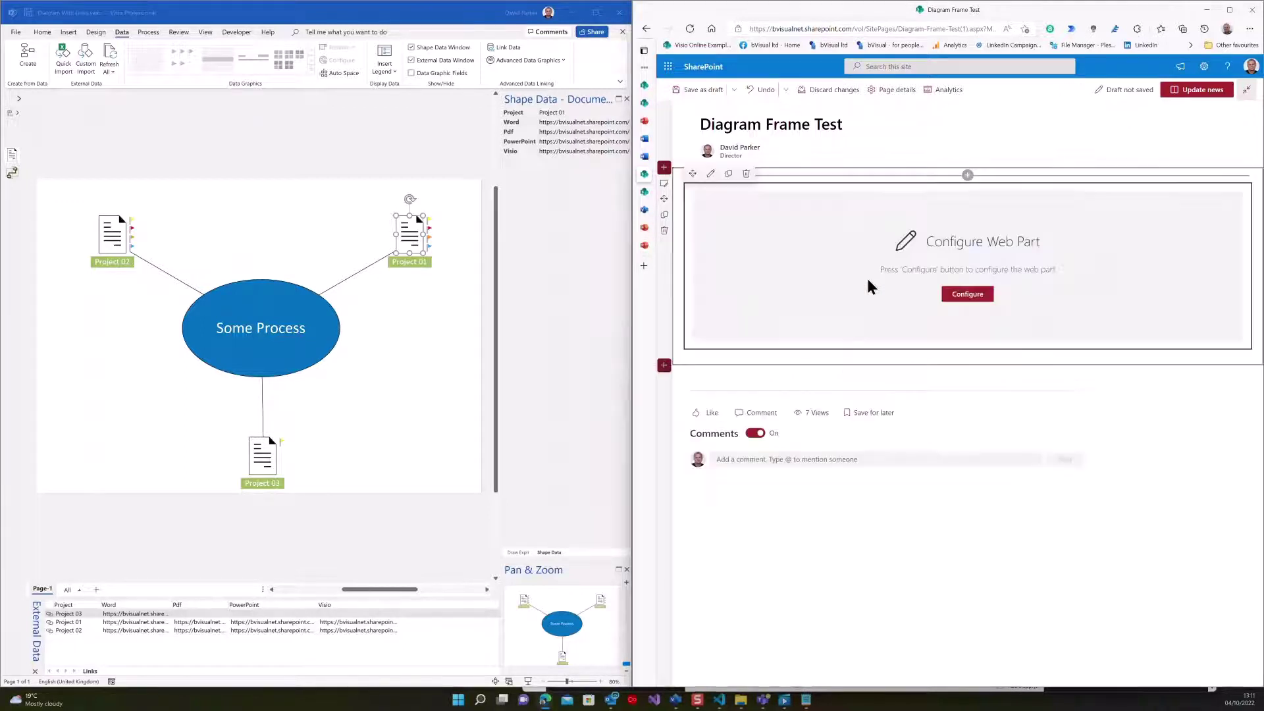
left_click(972, 291)
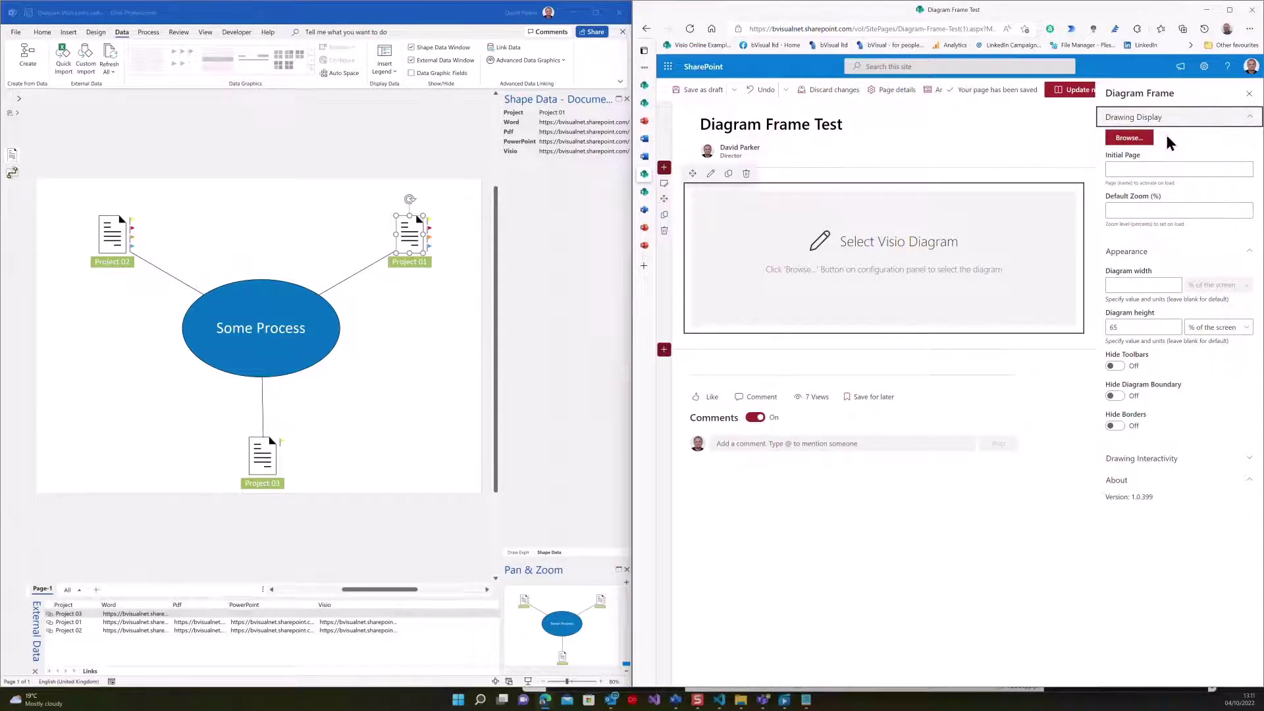
Step: Point the web part to Diagram With Links.vsdx in Site > Documents > Diagram Frame
left_click(1130, 137)
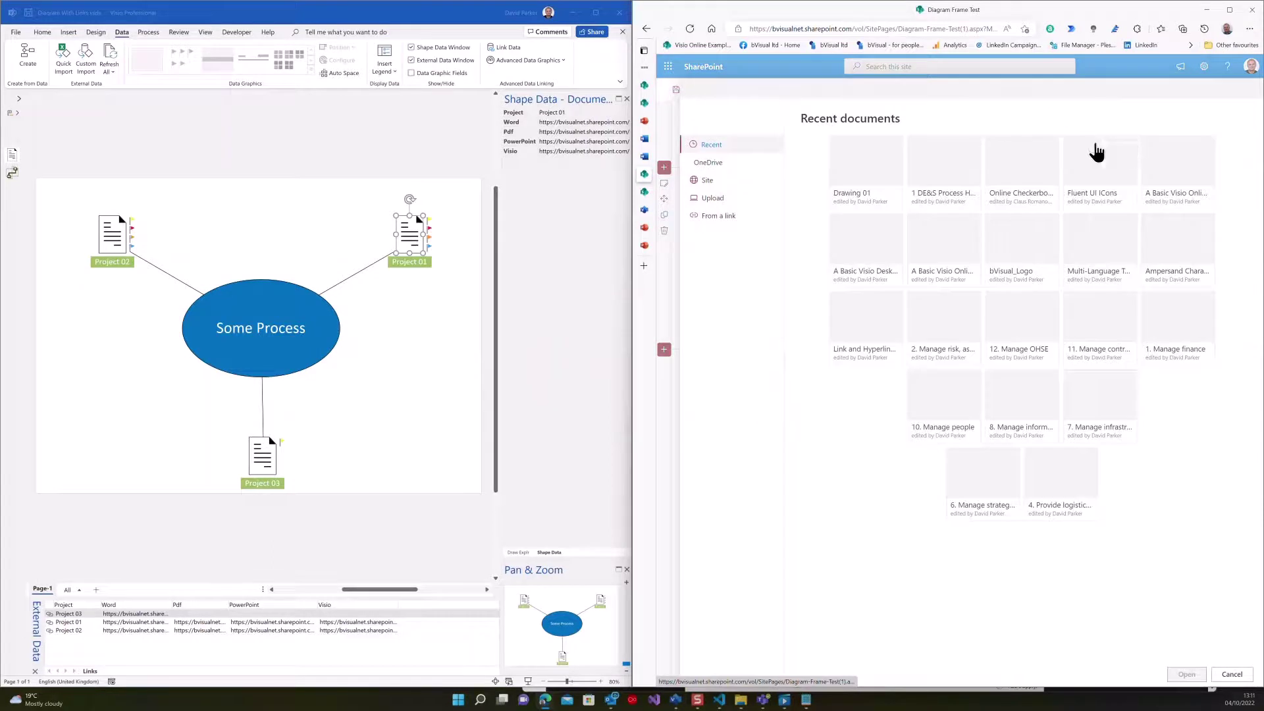
left_click(706, 181)
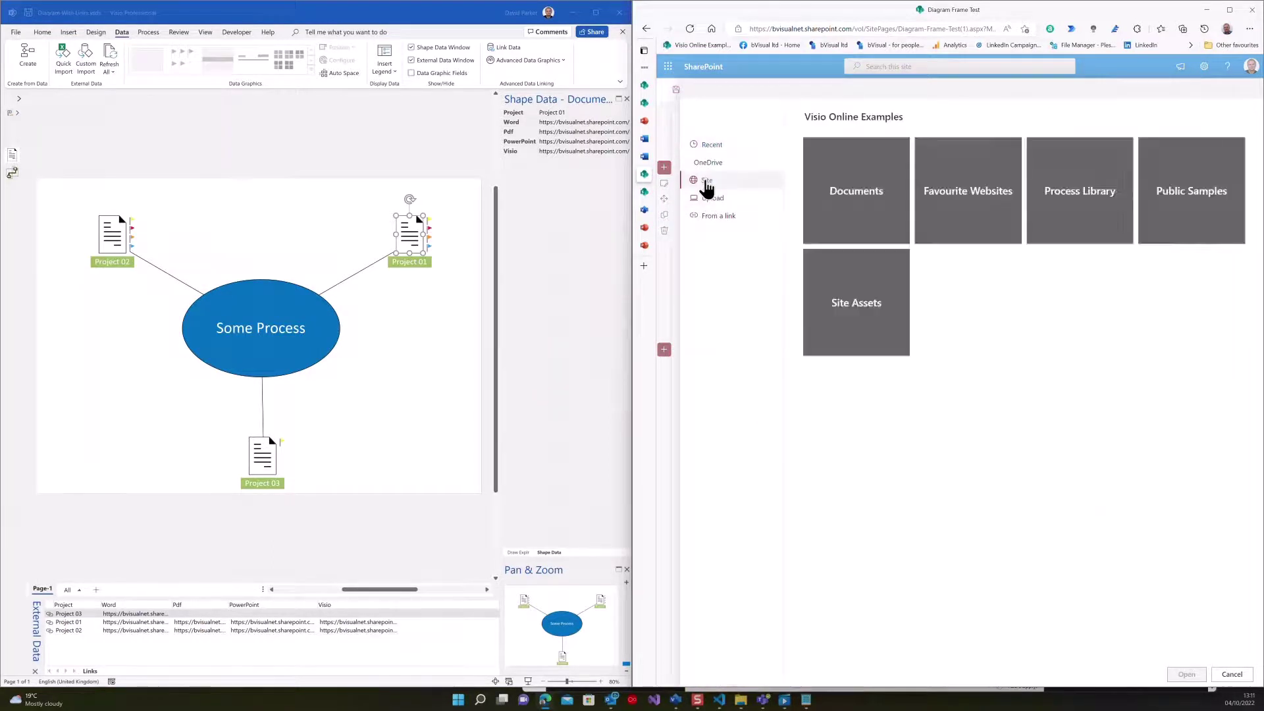
left_click(860, 198)
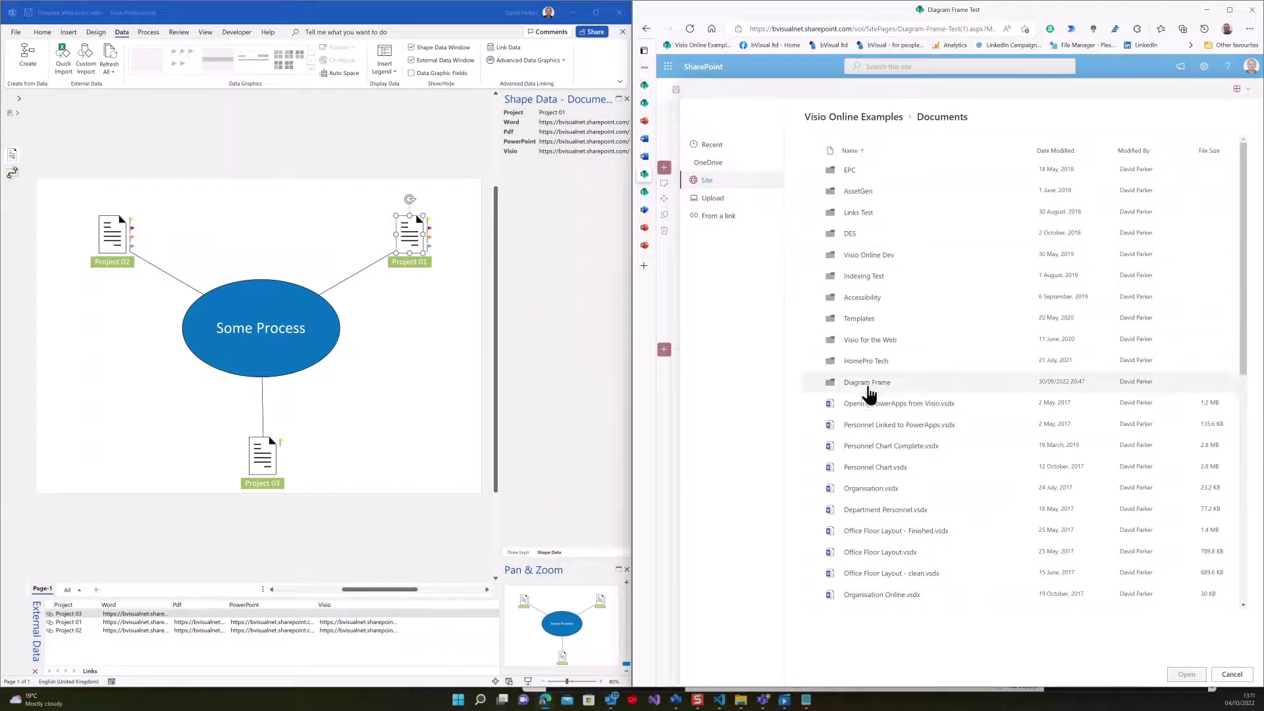
left_click(868, 383)
left_click(874, 259)
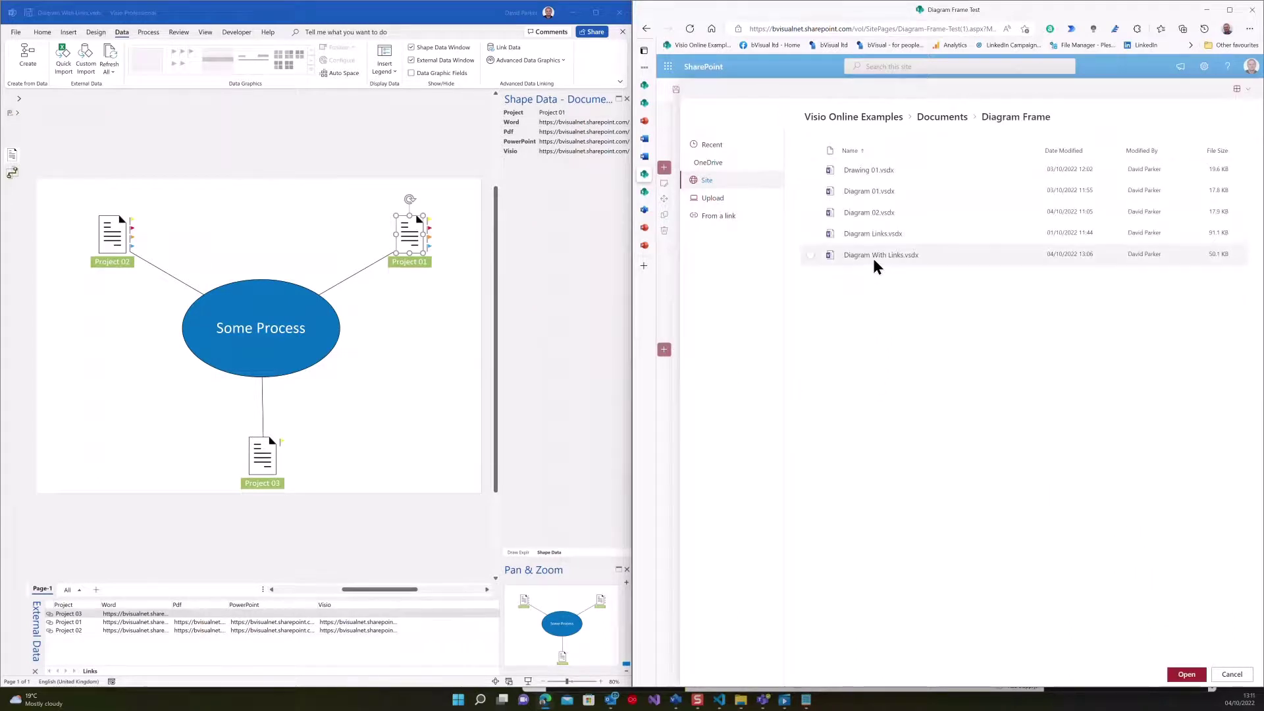
left_click(1202, 677)
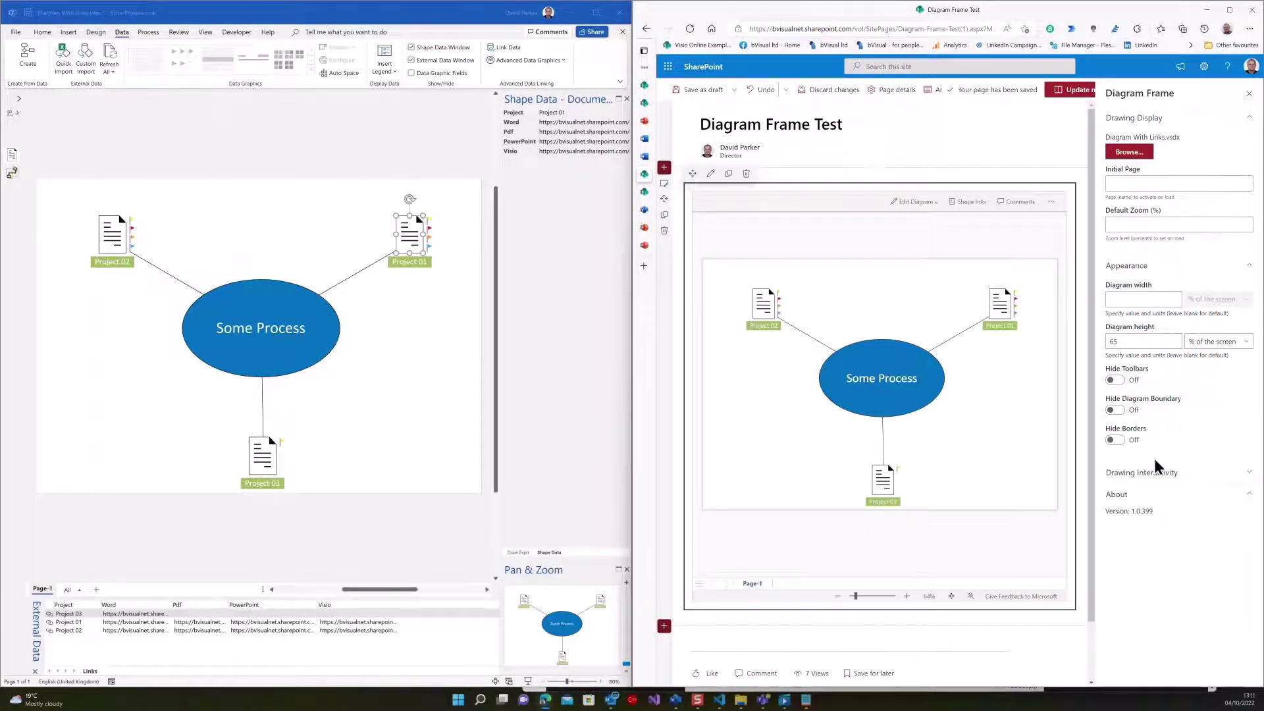
Step: Expand the Drawing Interactivity options, then save the Diagram Frame Test page as a draft
left_click(1246, 476)
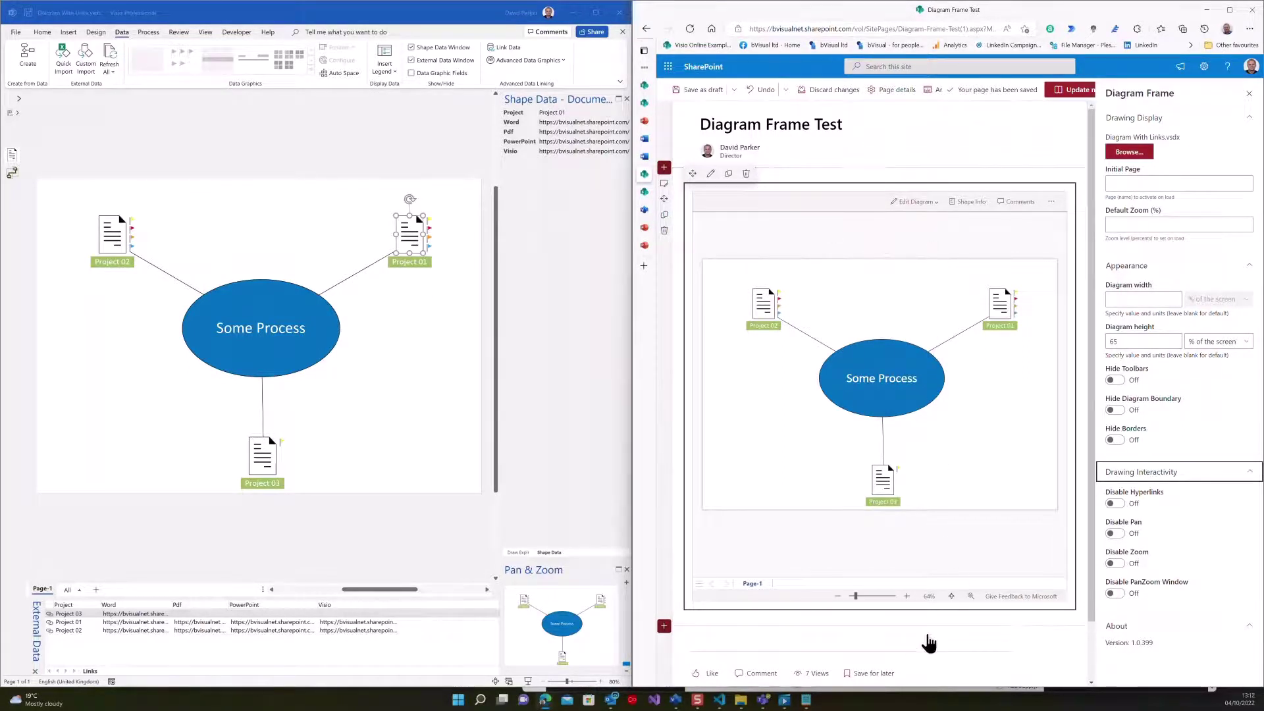
left_click(702, 92)
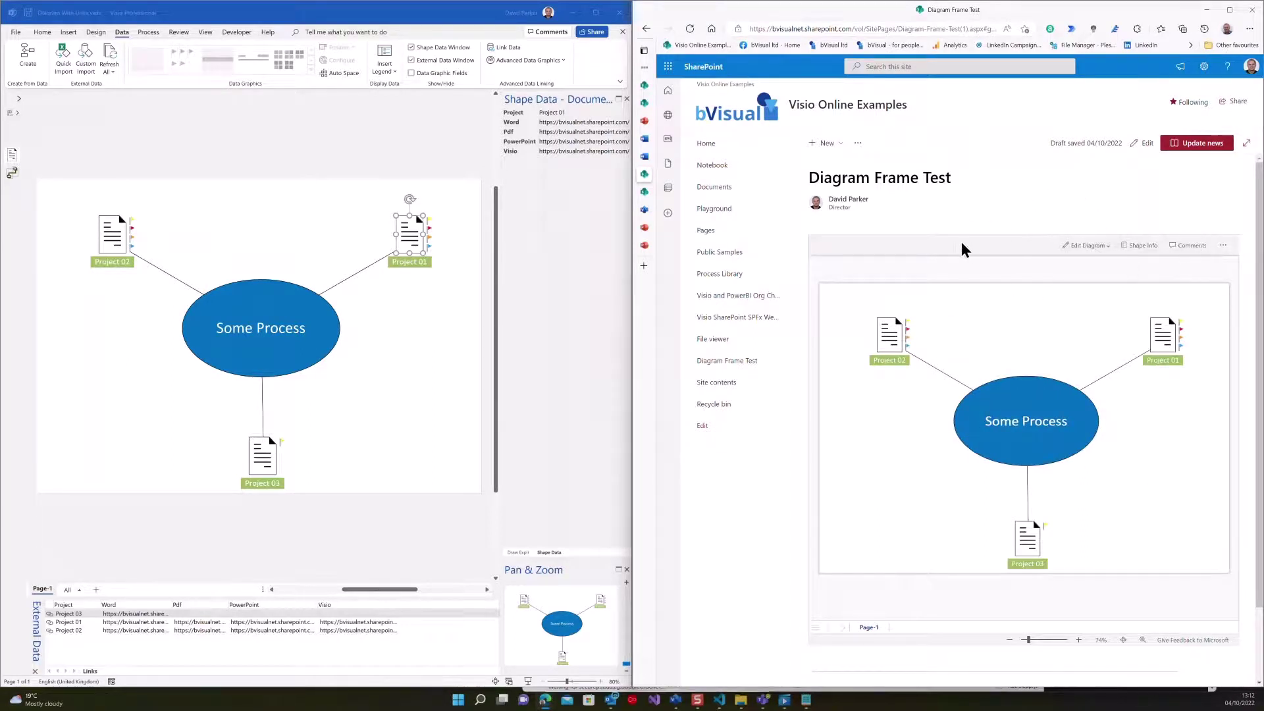
Step: Use Shape Info to view Project 01, then Project 02, and follow Project 02's Pdf link to Document 02.pdf
left_click(1143, 245)
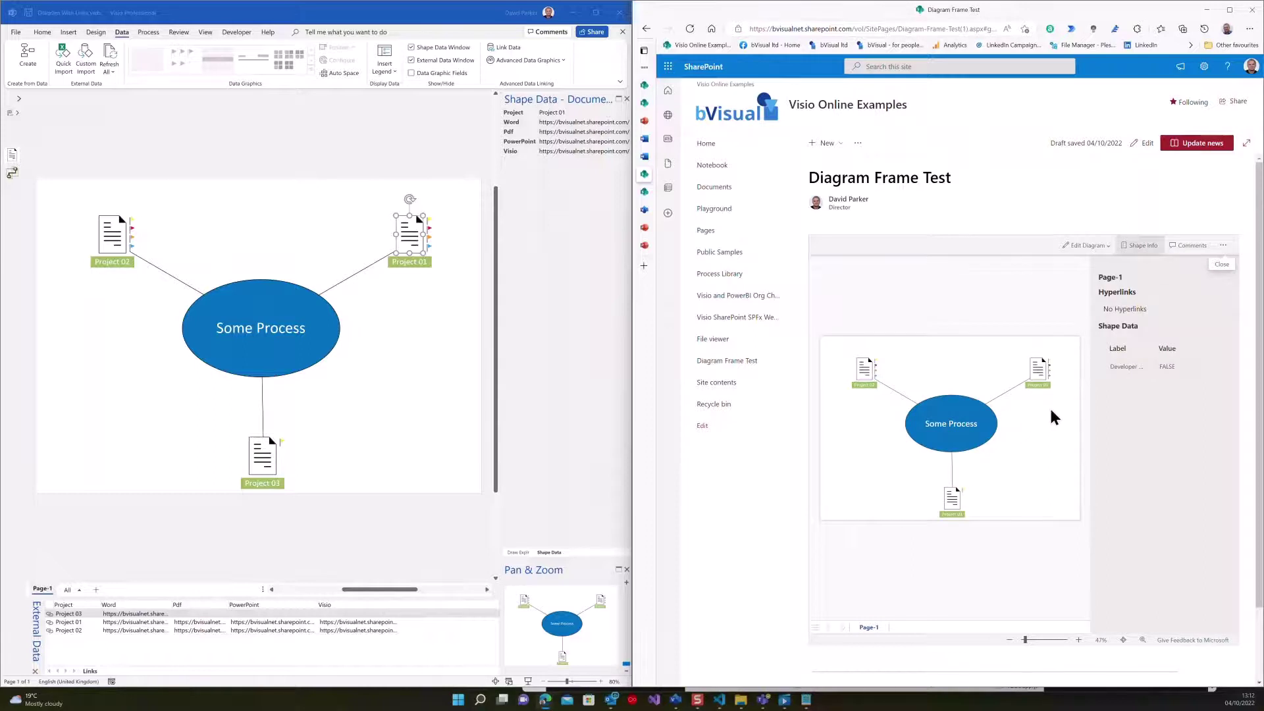
left_click(1038, 372)
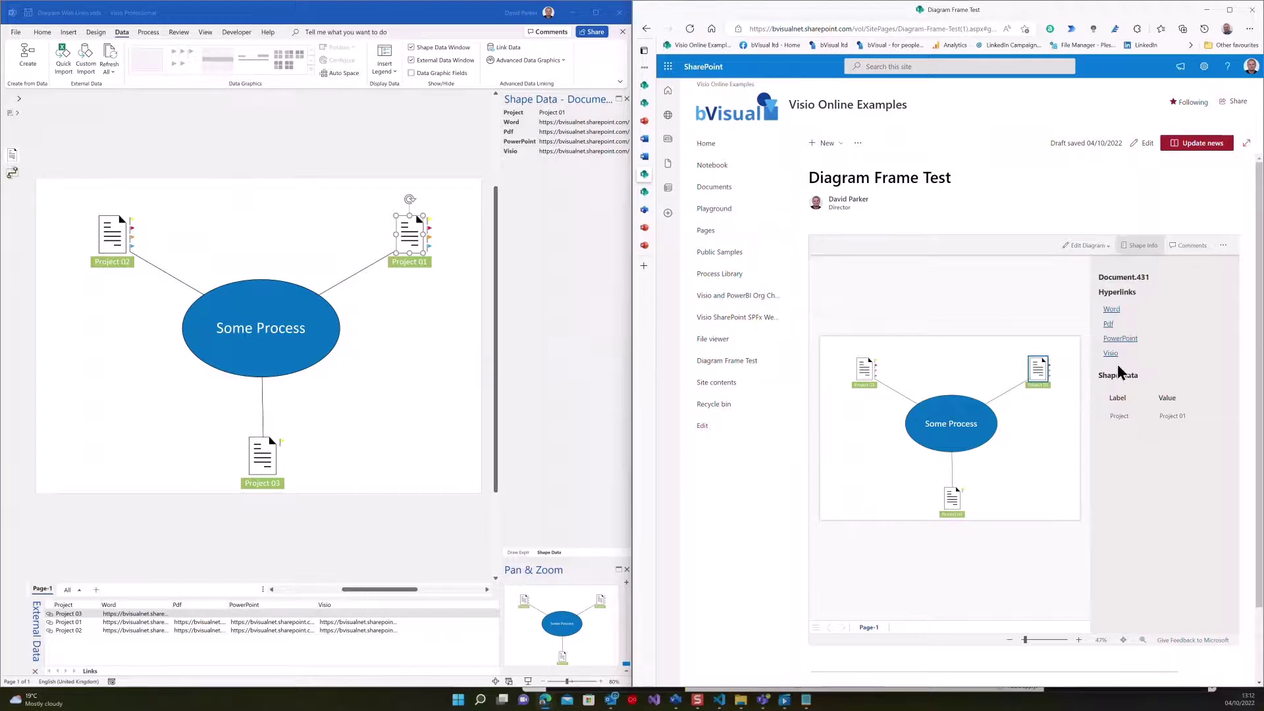
left_click(866, 385)
left_click(866, 384, "ctrl")
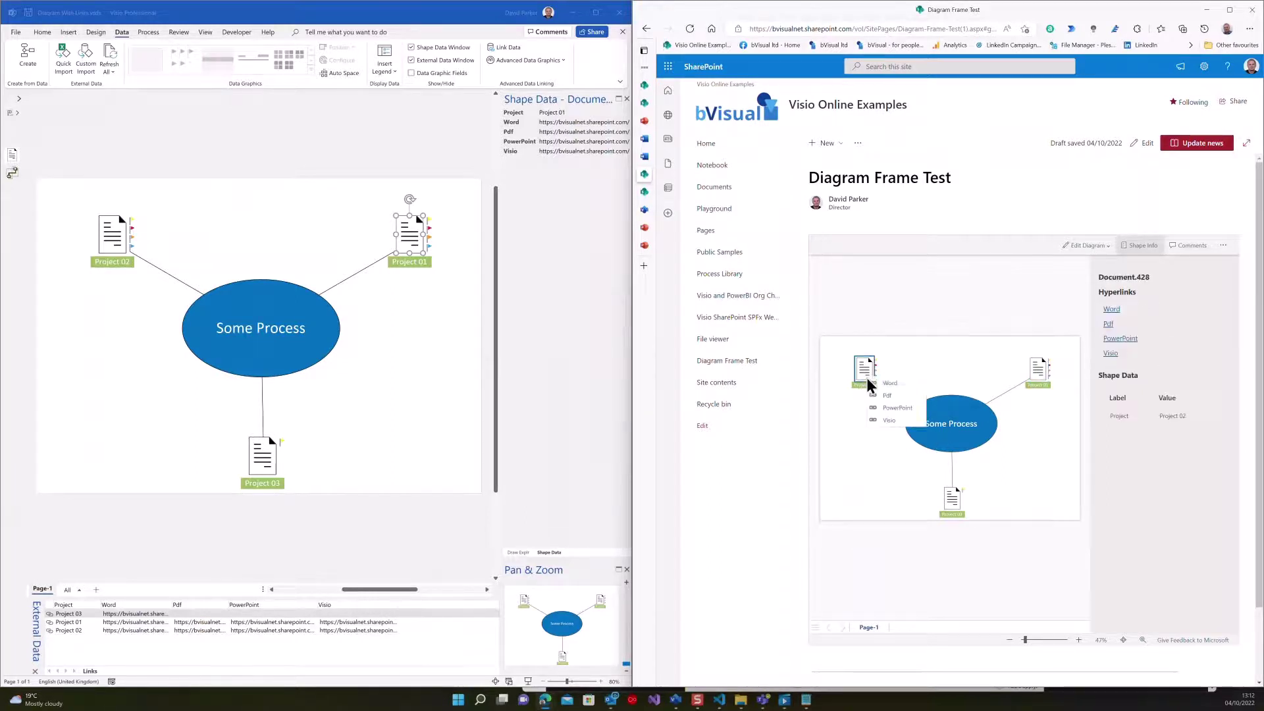
left_click(1110, 326)
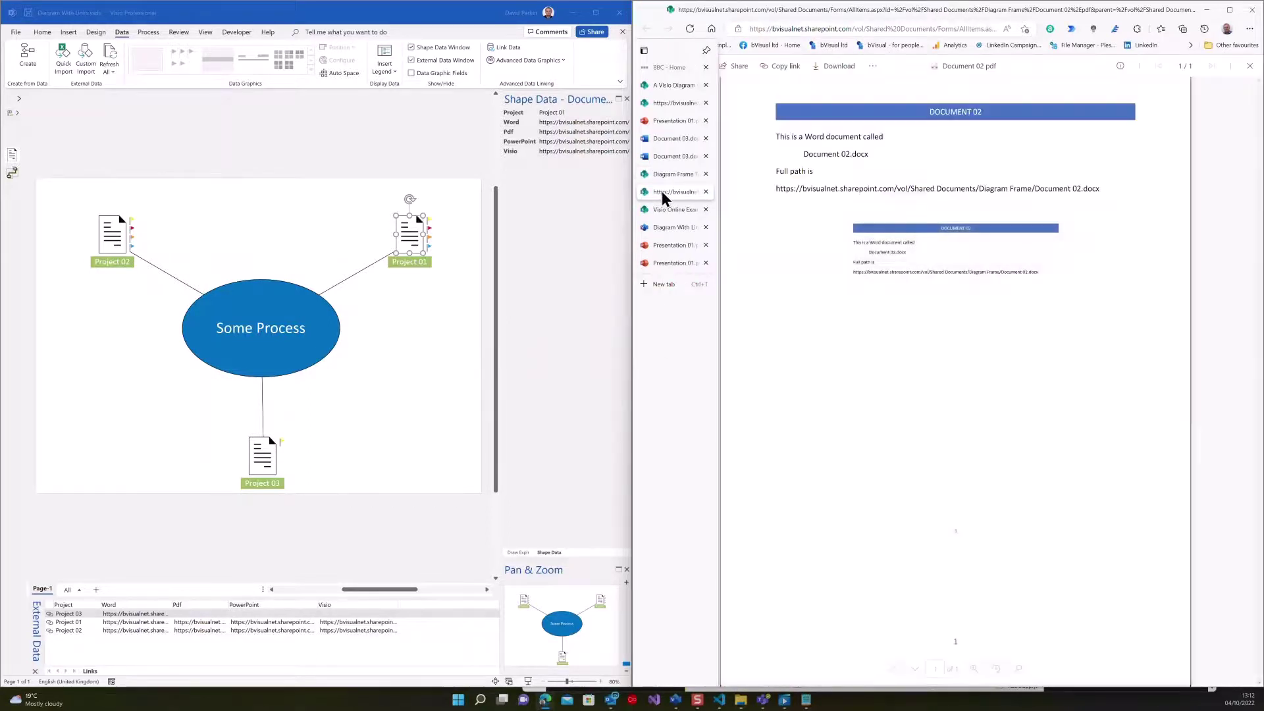
Step: Return from the Diagram Frame library to the Diagram Frame Test page and clear the diagram's shape selection
mouse_move(650, 213)
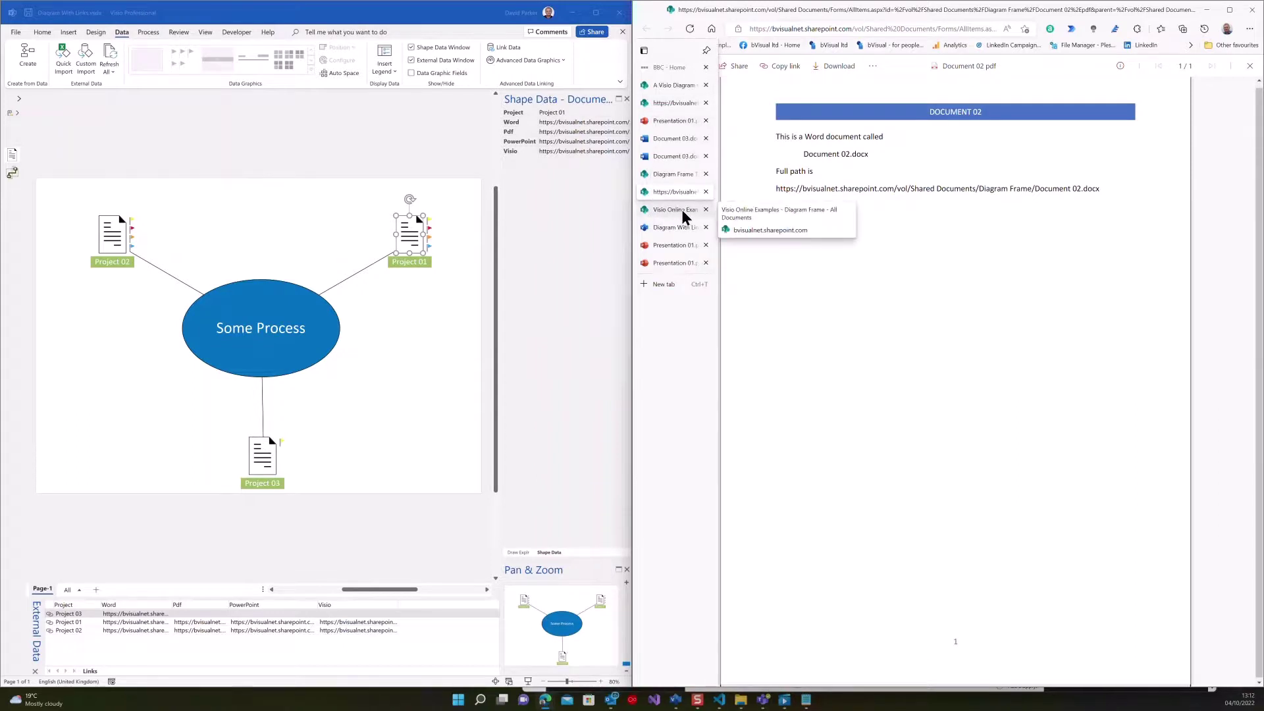
left_click(681, 211)
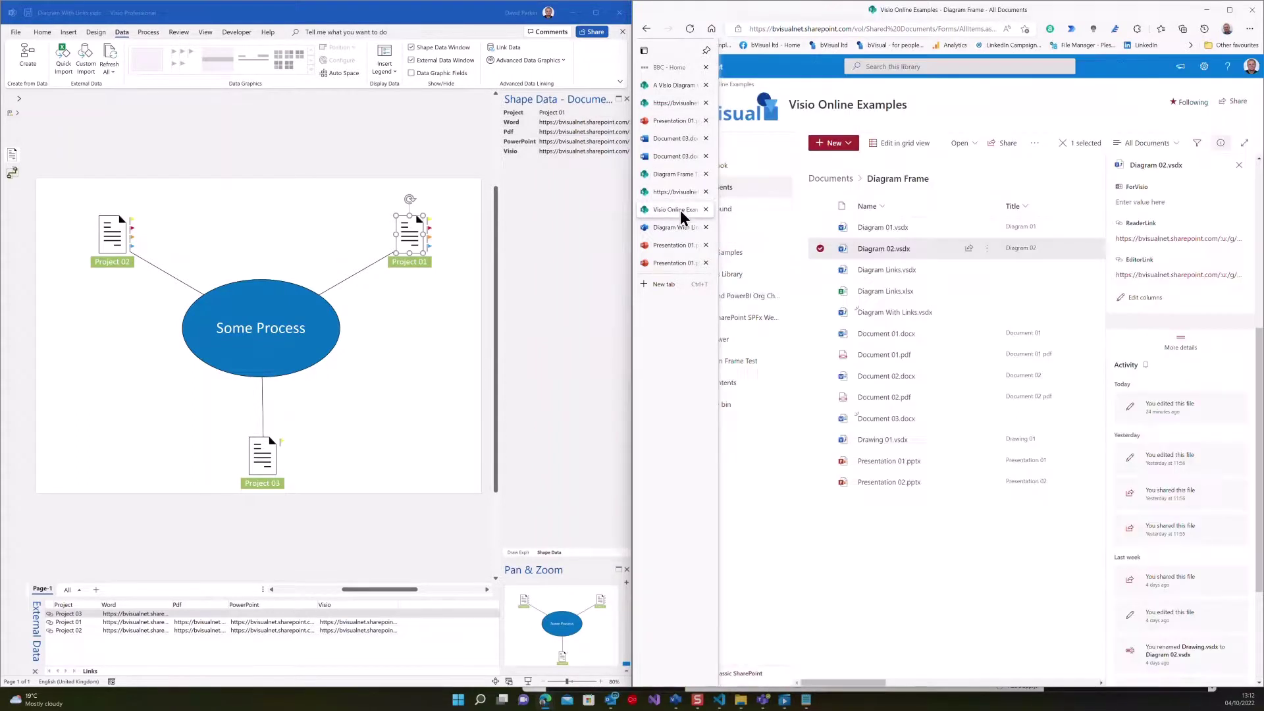
left_click(673, 176)
left_click(870, 293)
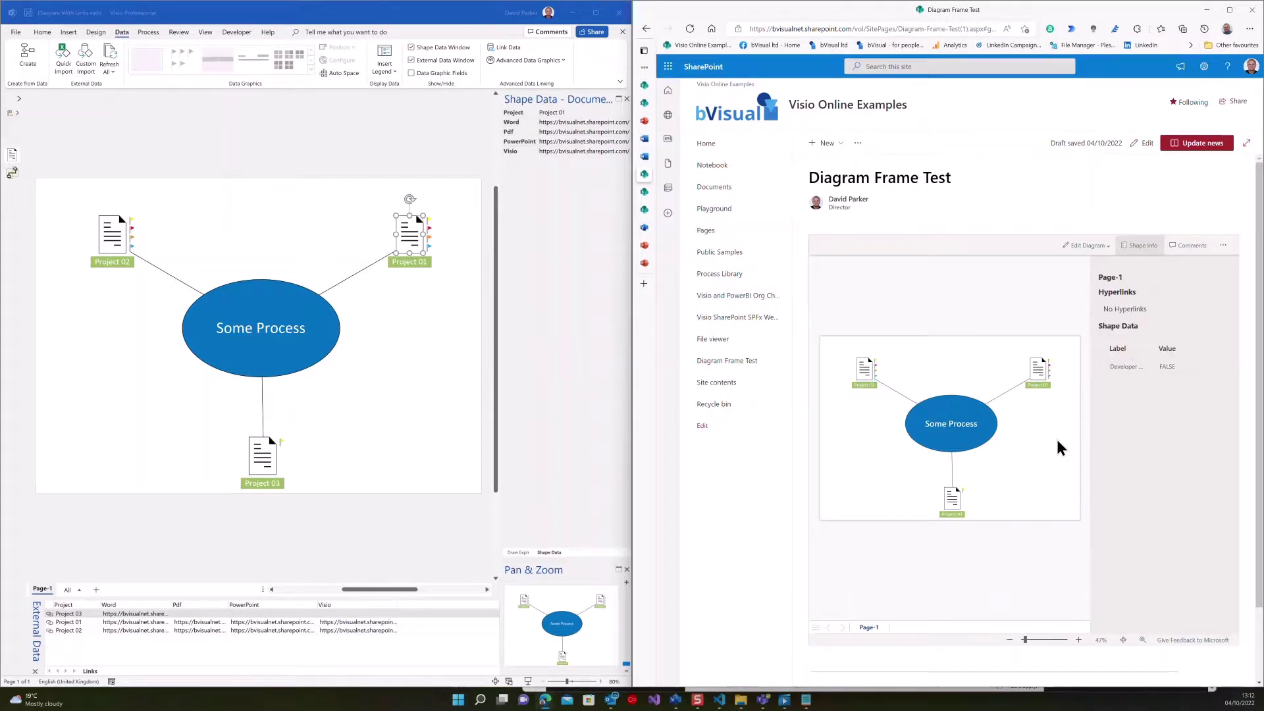
left_click(1037, 373)
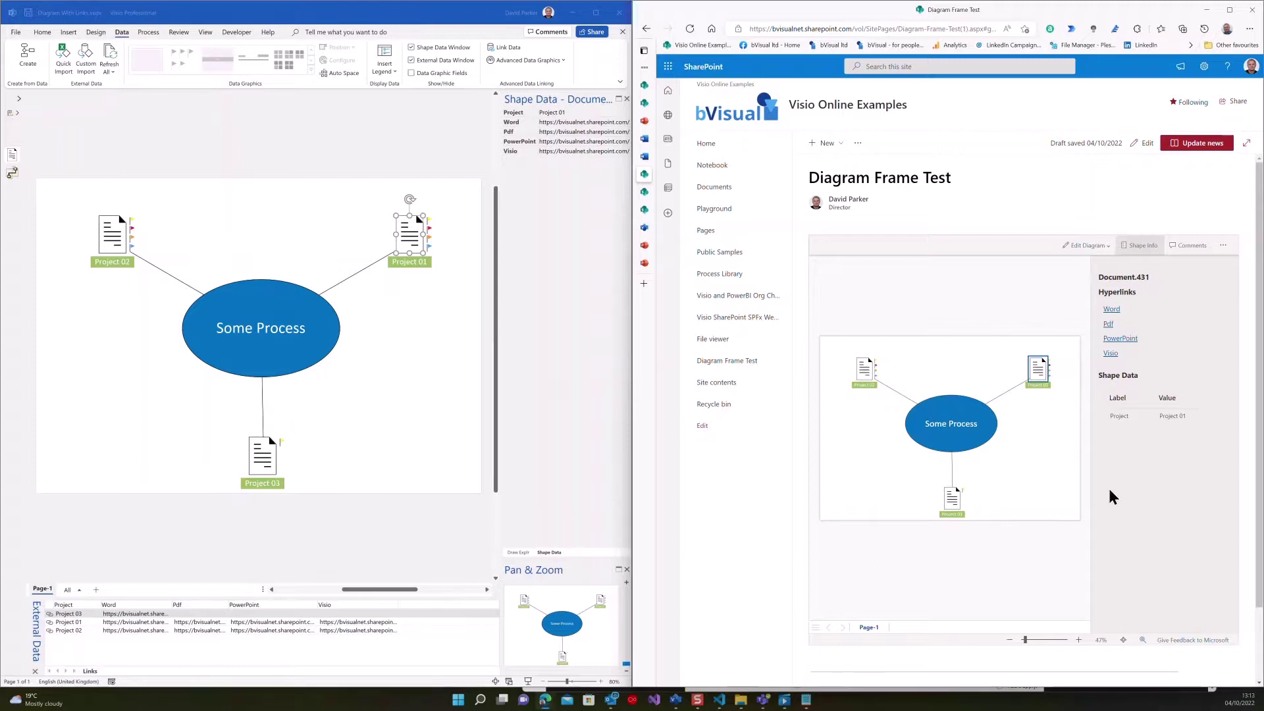
left_click(1018, 313)
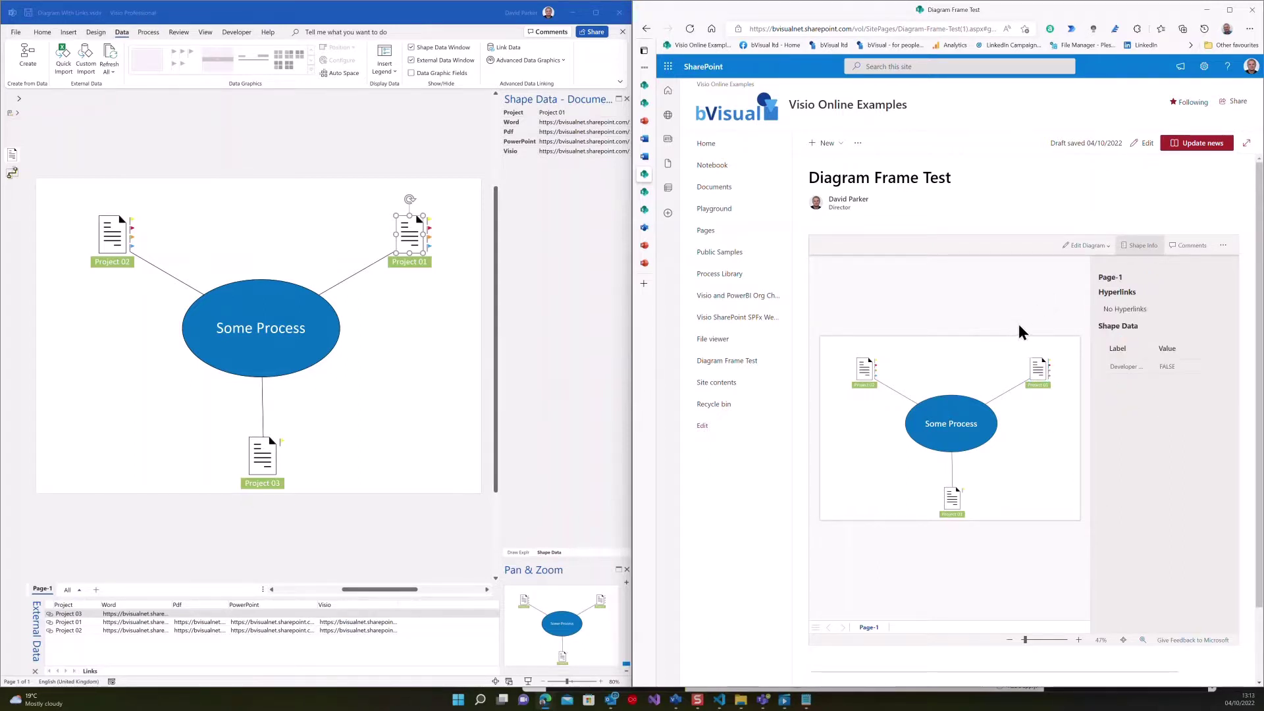
left_click(862, 372)
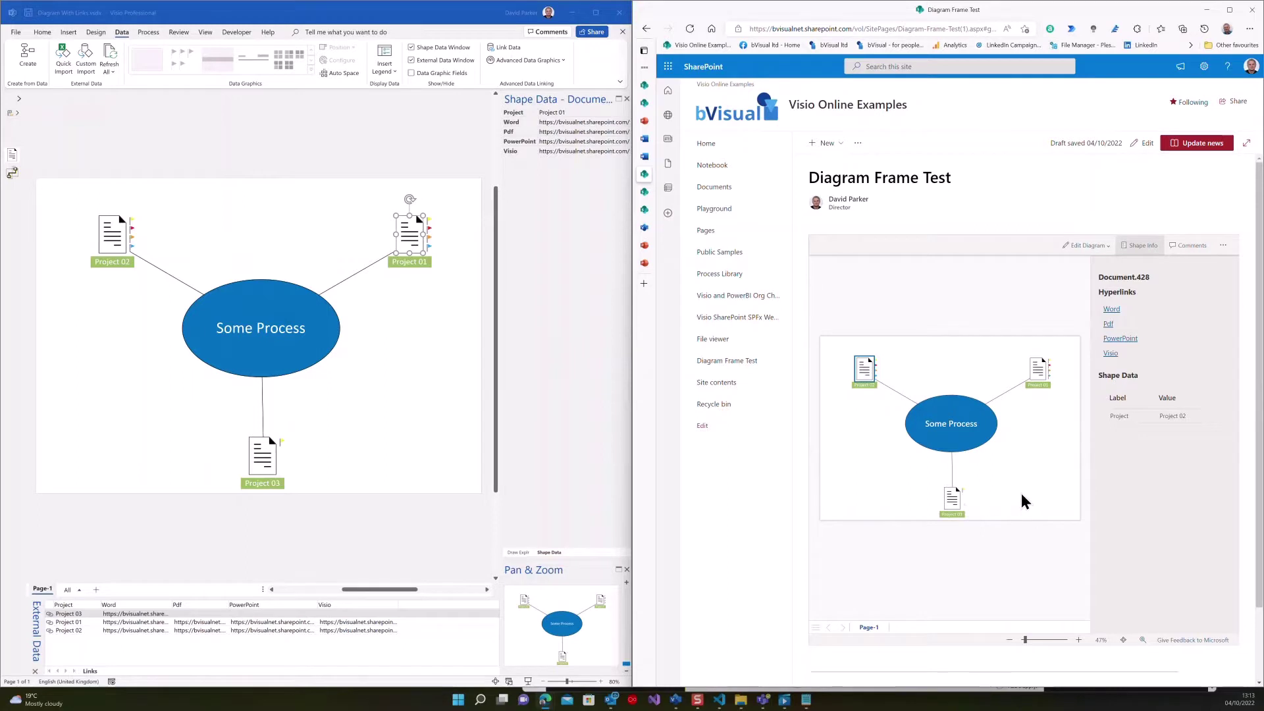
left_click(956, 512)
left_click(1018, 301)
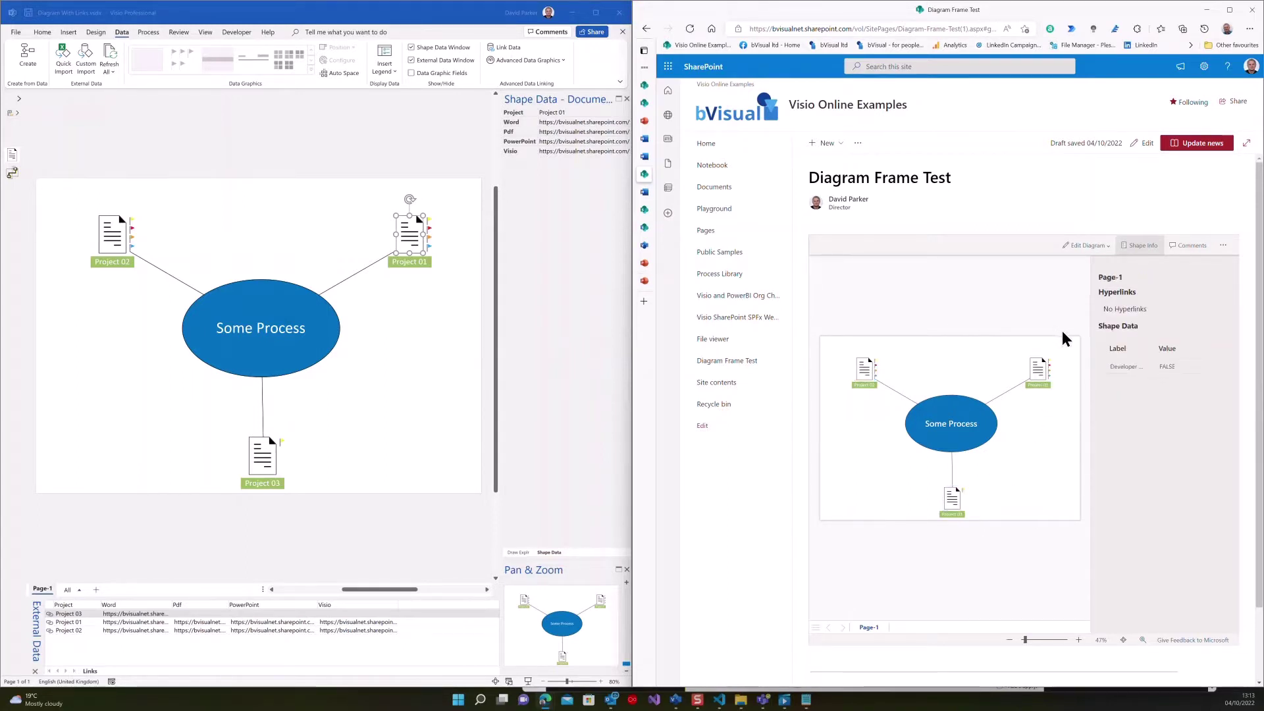